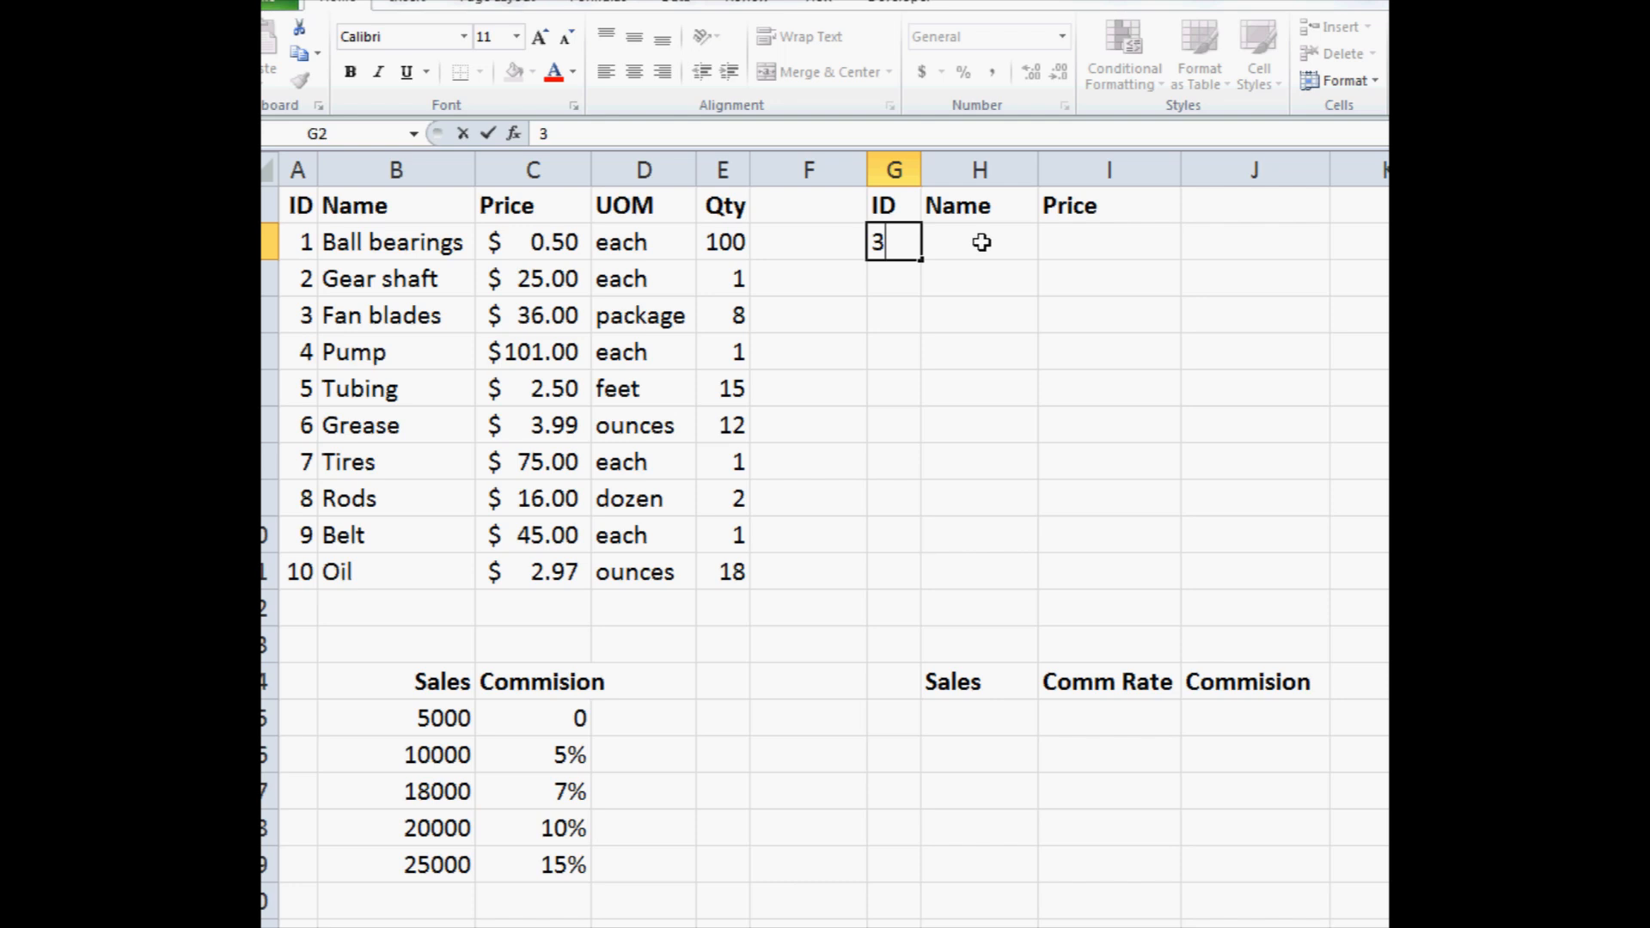
Enter =VLOOKUP(G2,A2:E11,2,FALSE) in H2 to return the part name matching the ID exactly
left_click(981, 242)
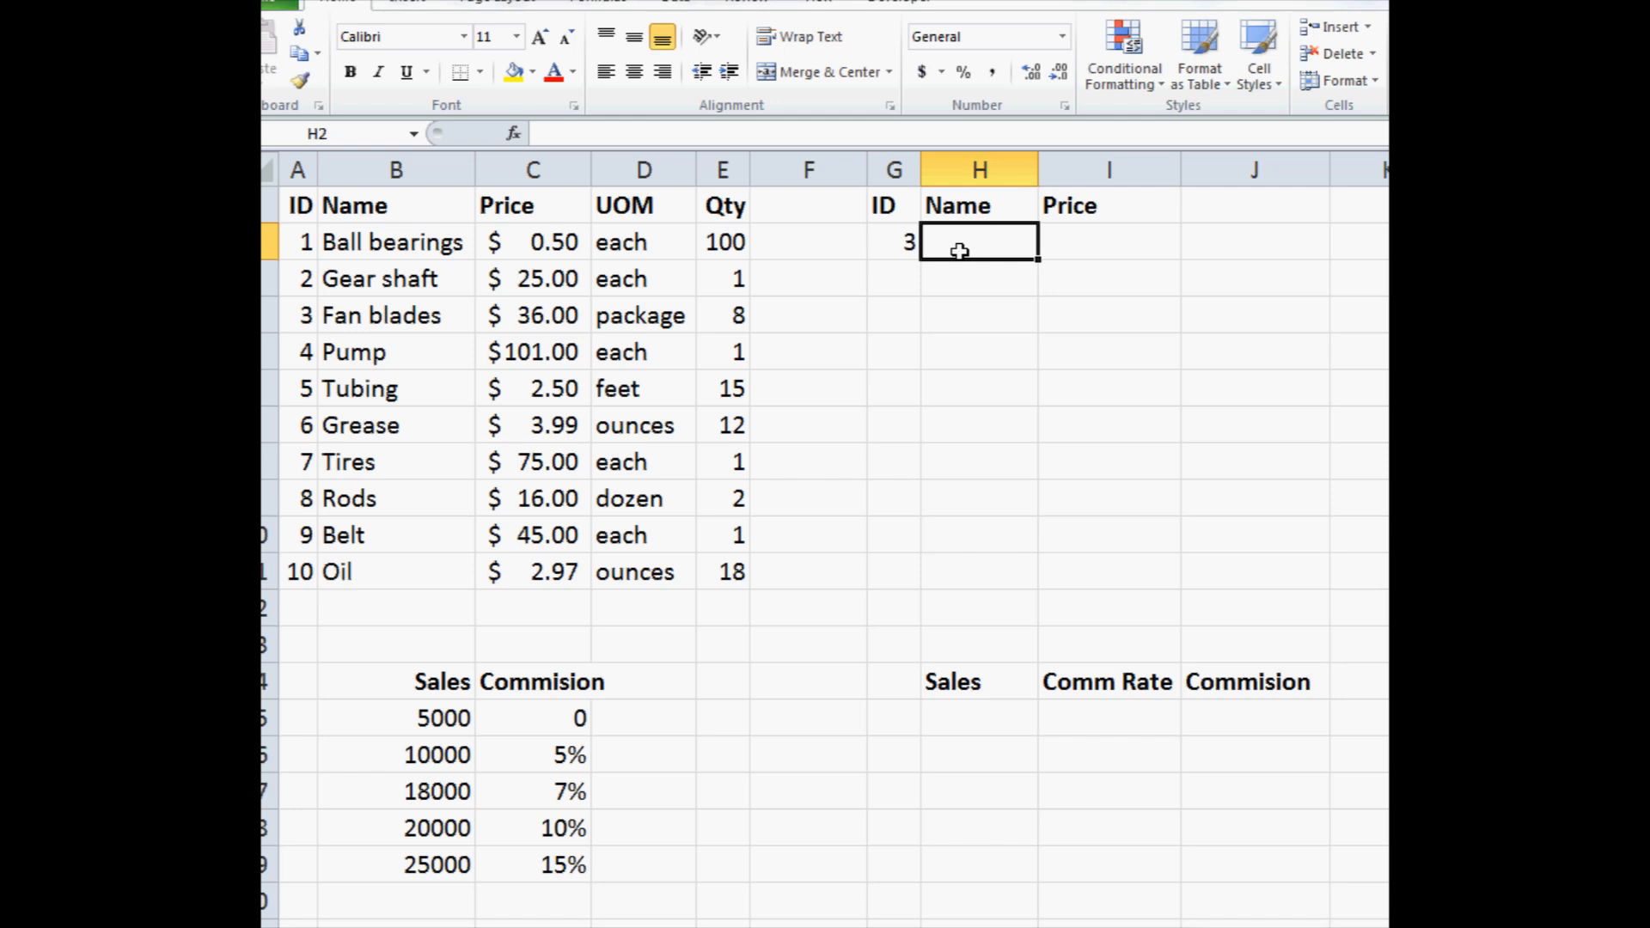
type("=vlookup(")
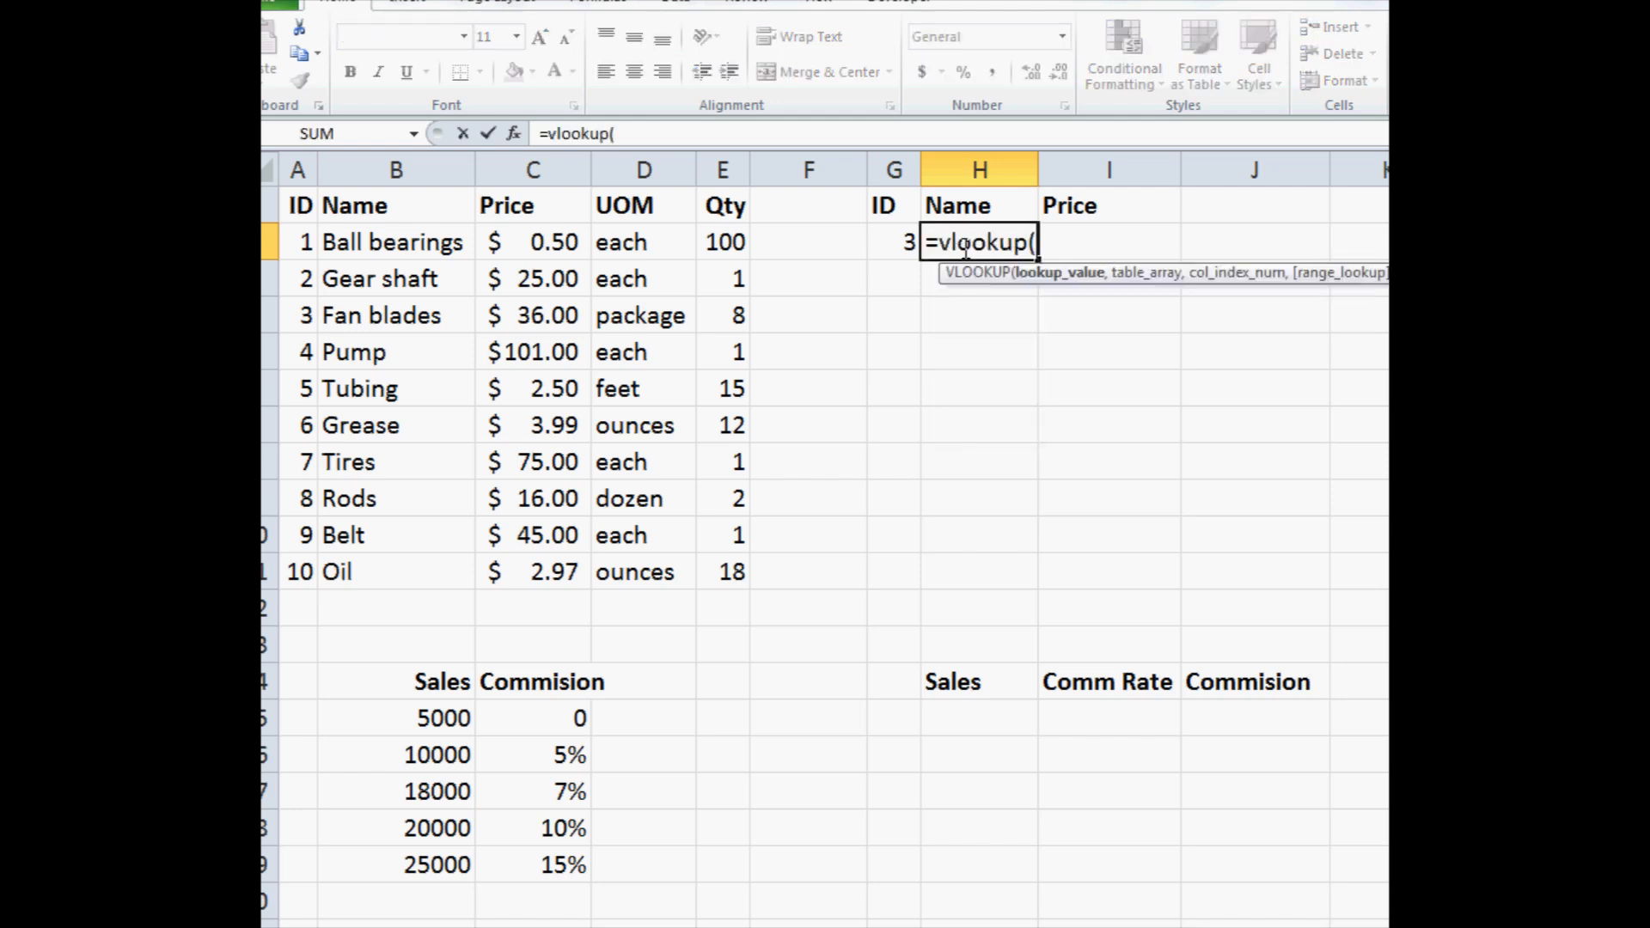
left_click(898, 236)
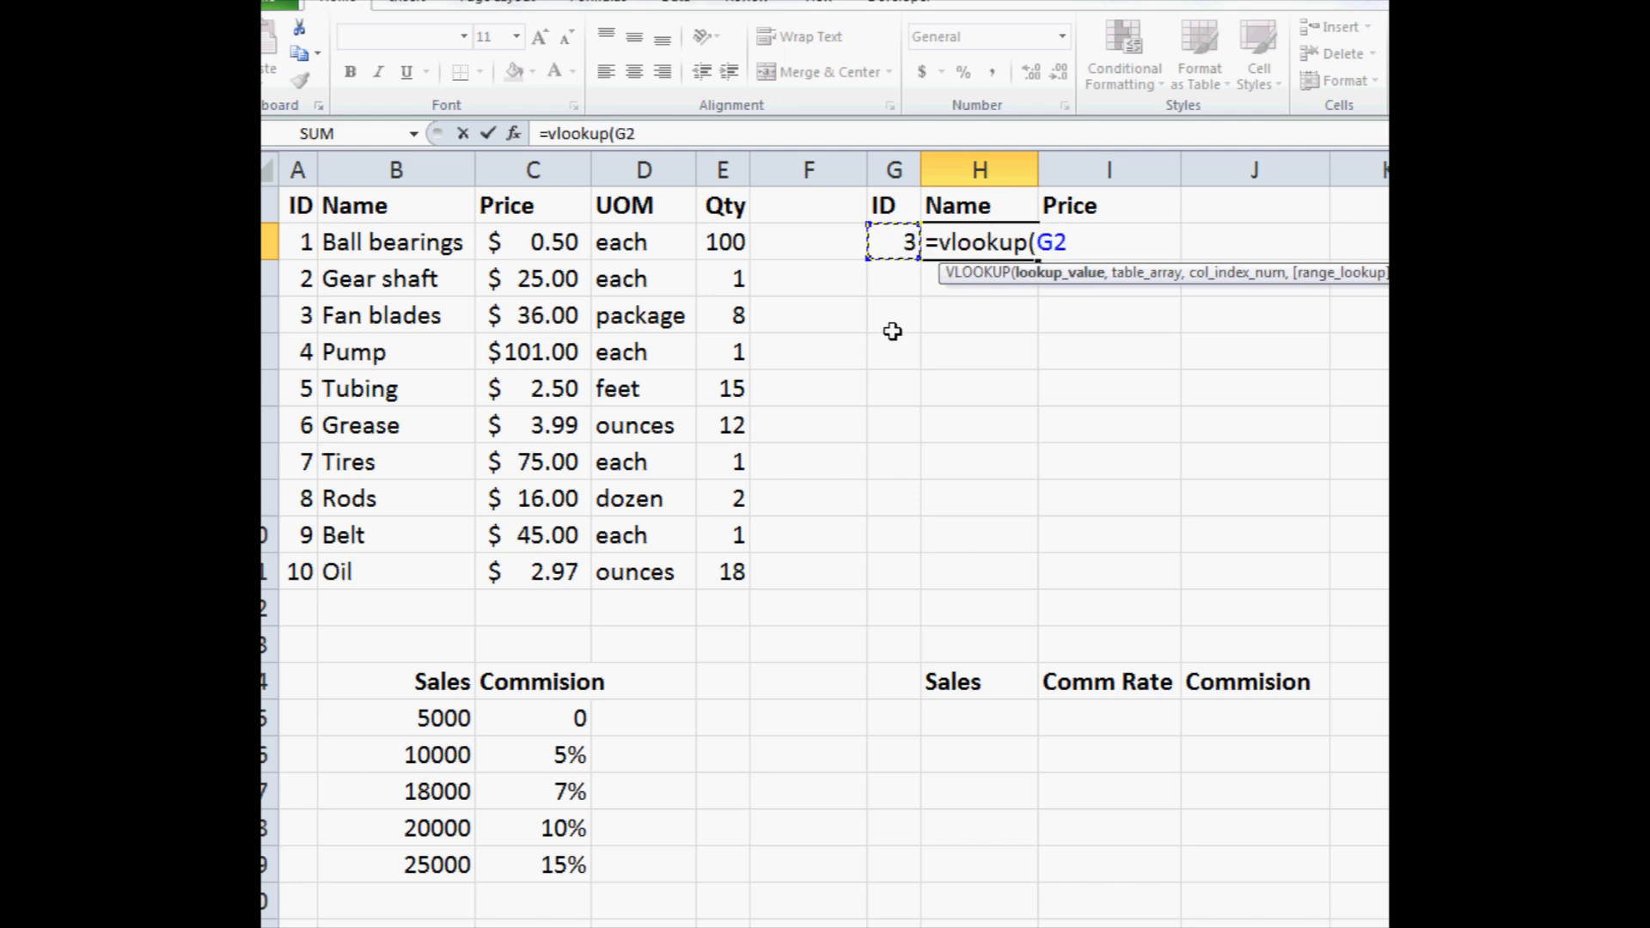
type(",")
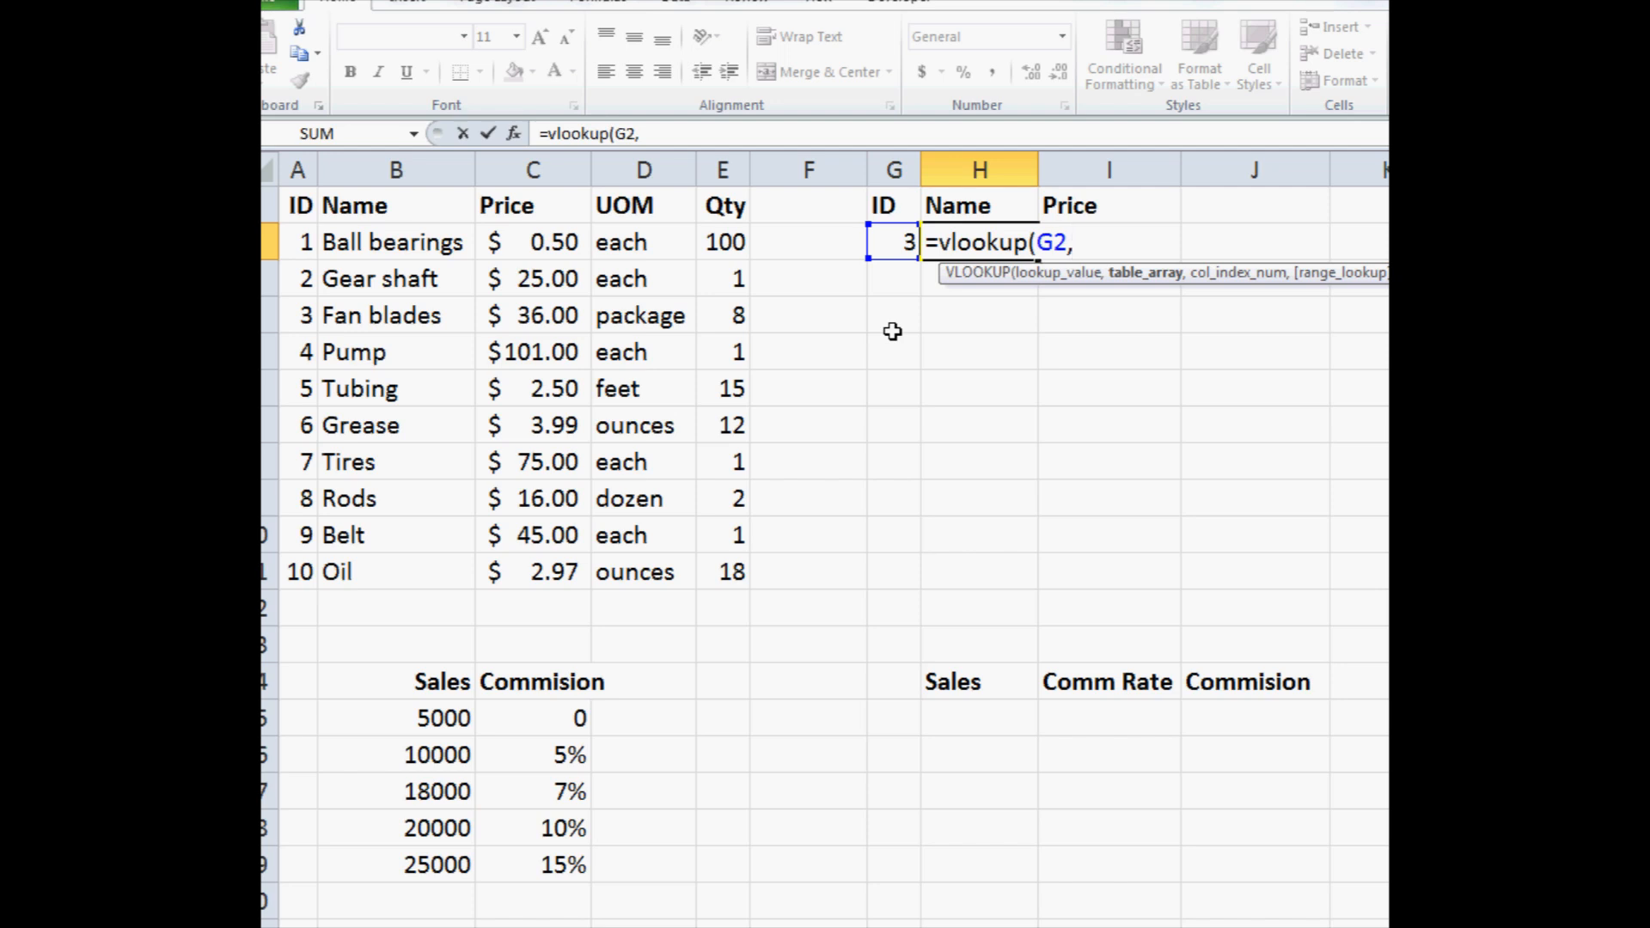
left_click_drag(308, 236, 736, 572)
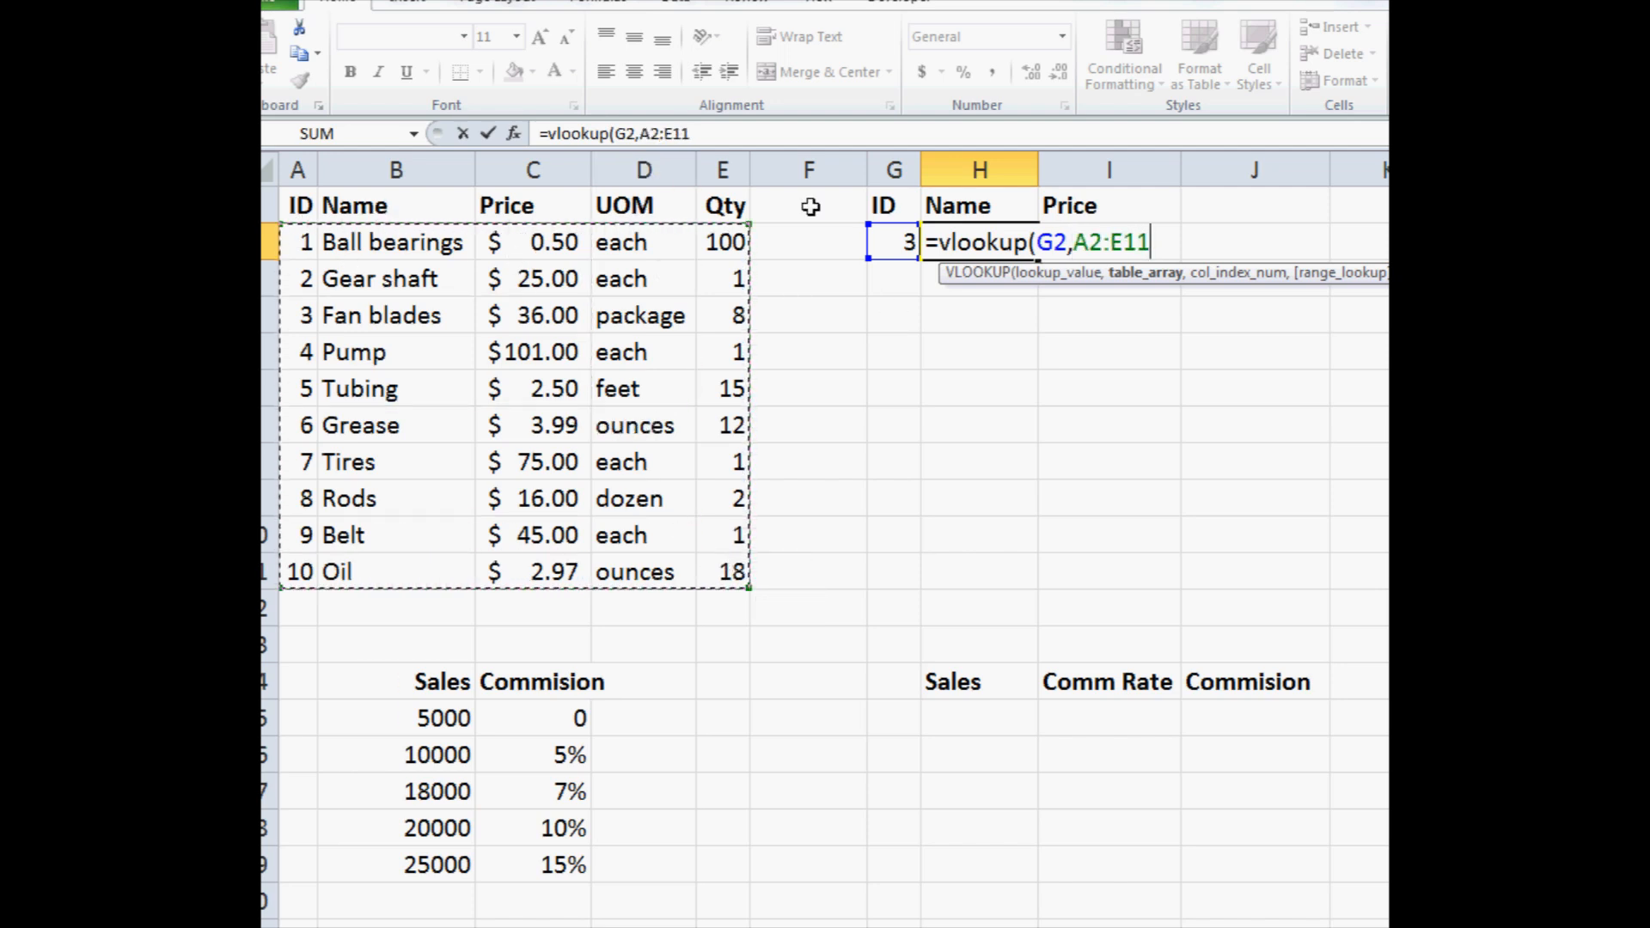
type(",")
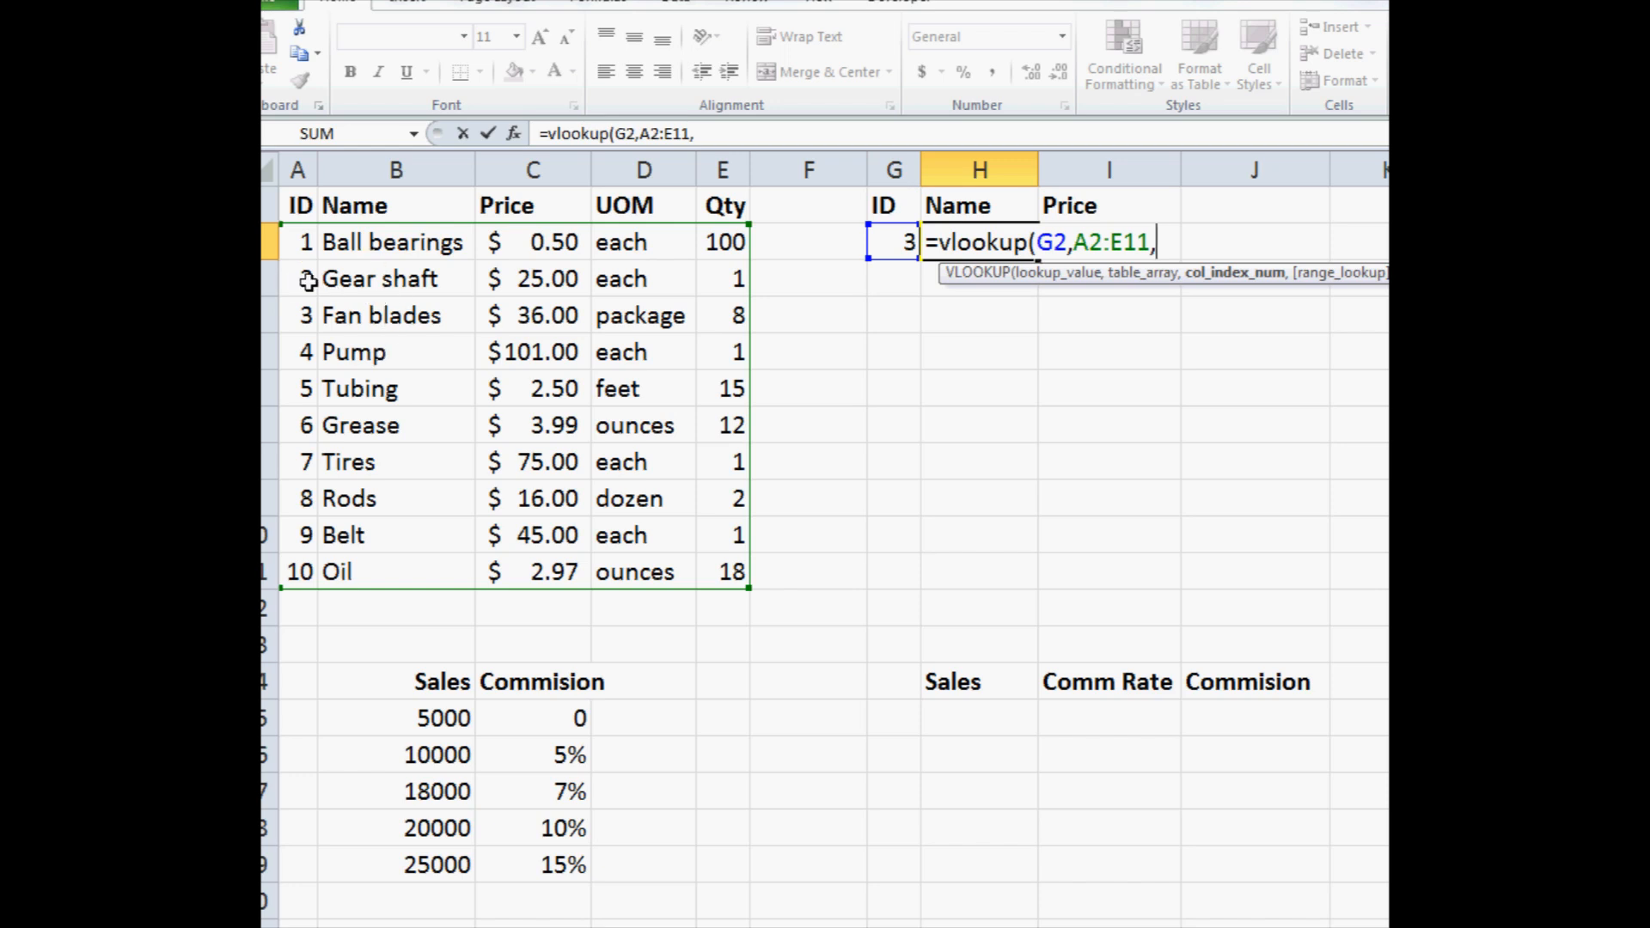
type("1")
key("BackSpace")
type("2,")
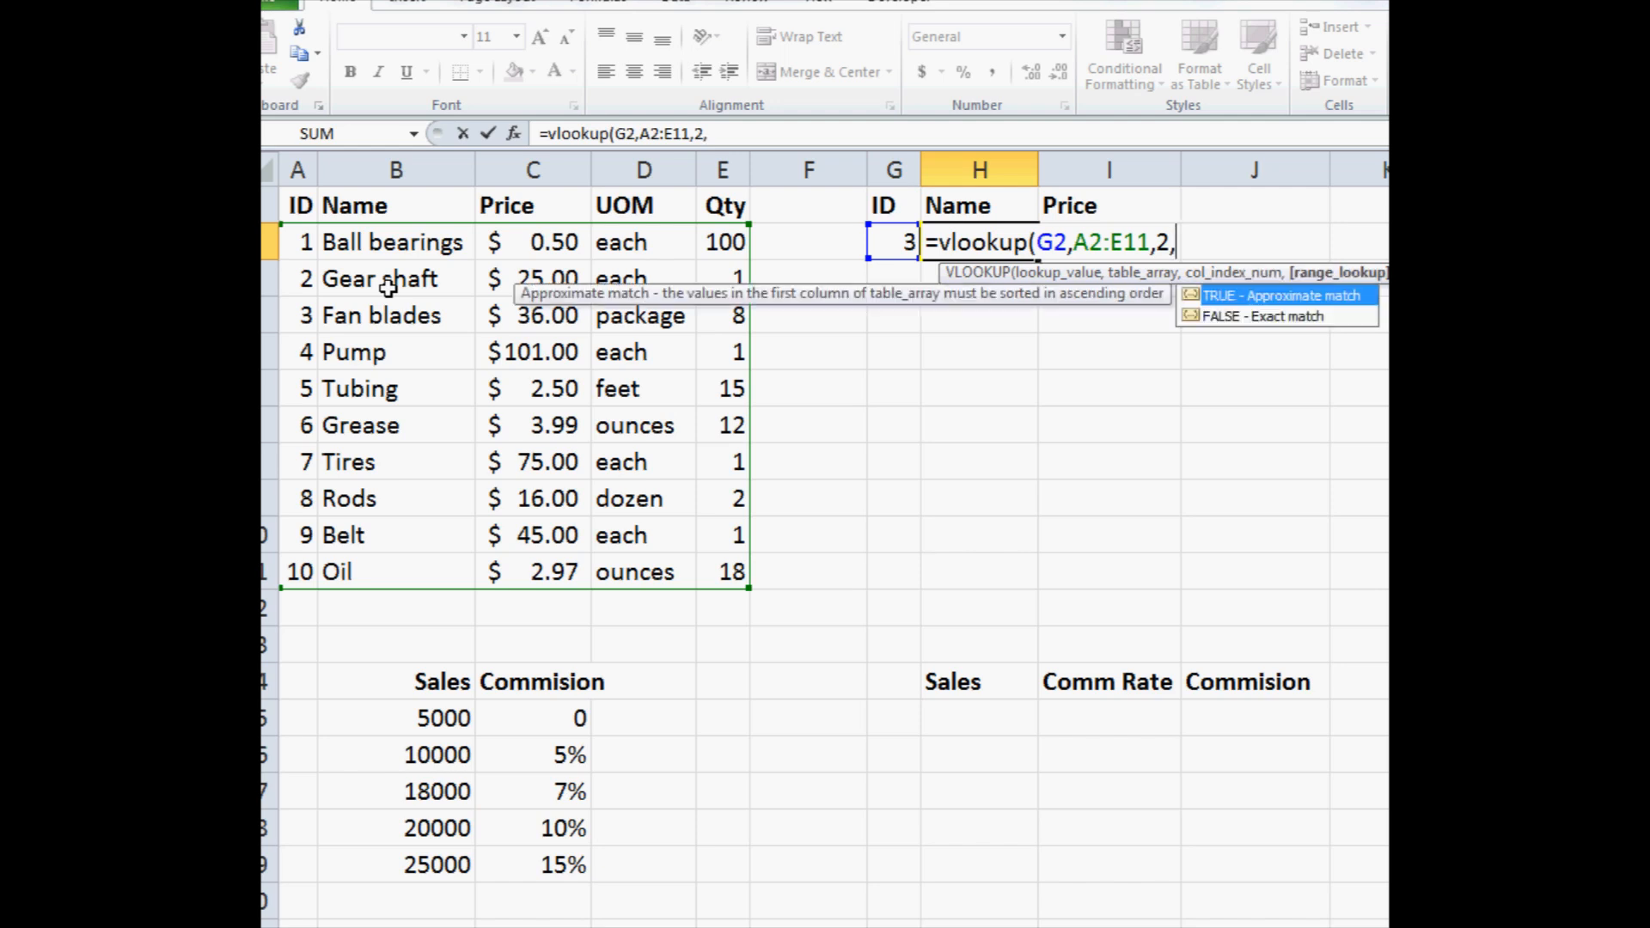
left_click(1259, 326)
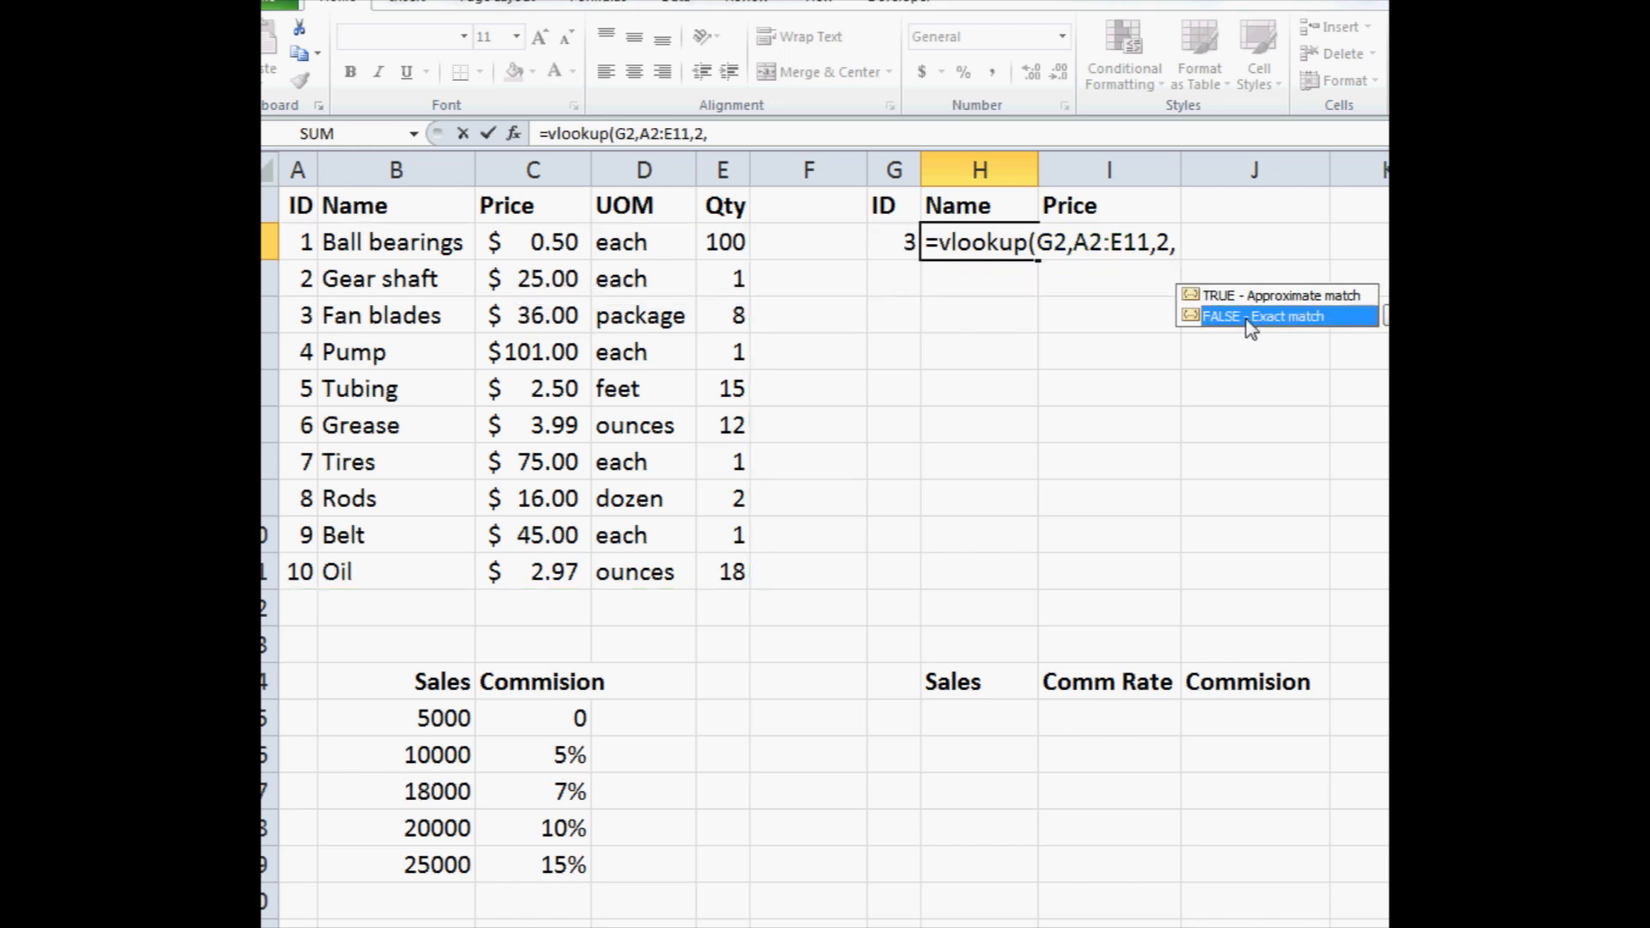
double_click(1251, 318)
type(")")
key("Return")
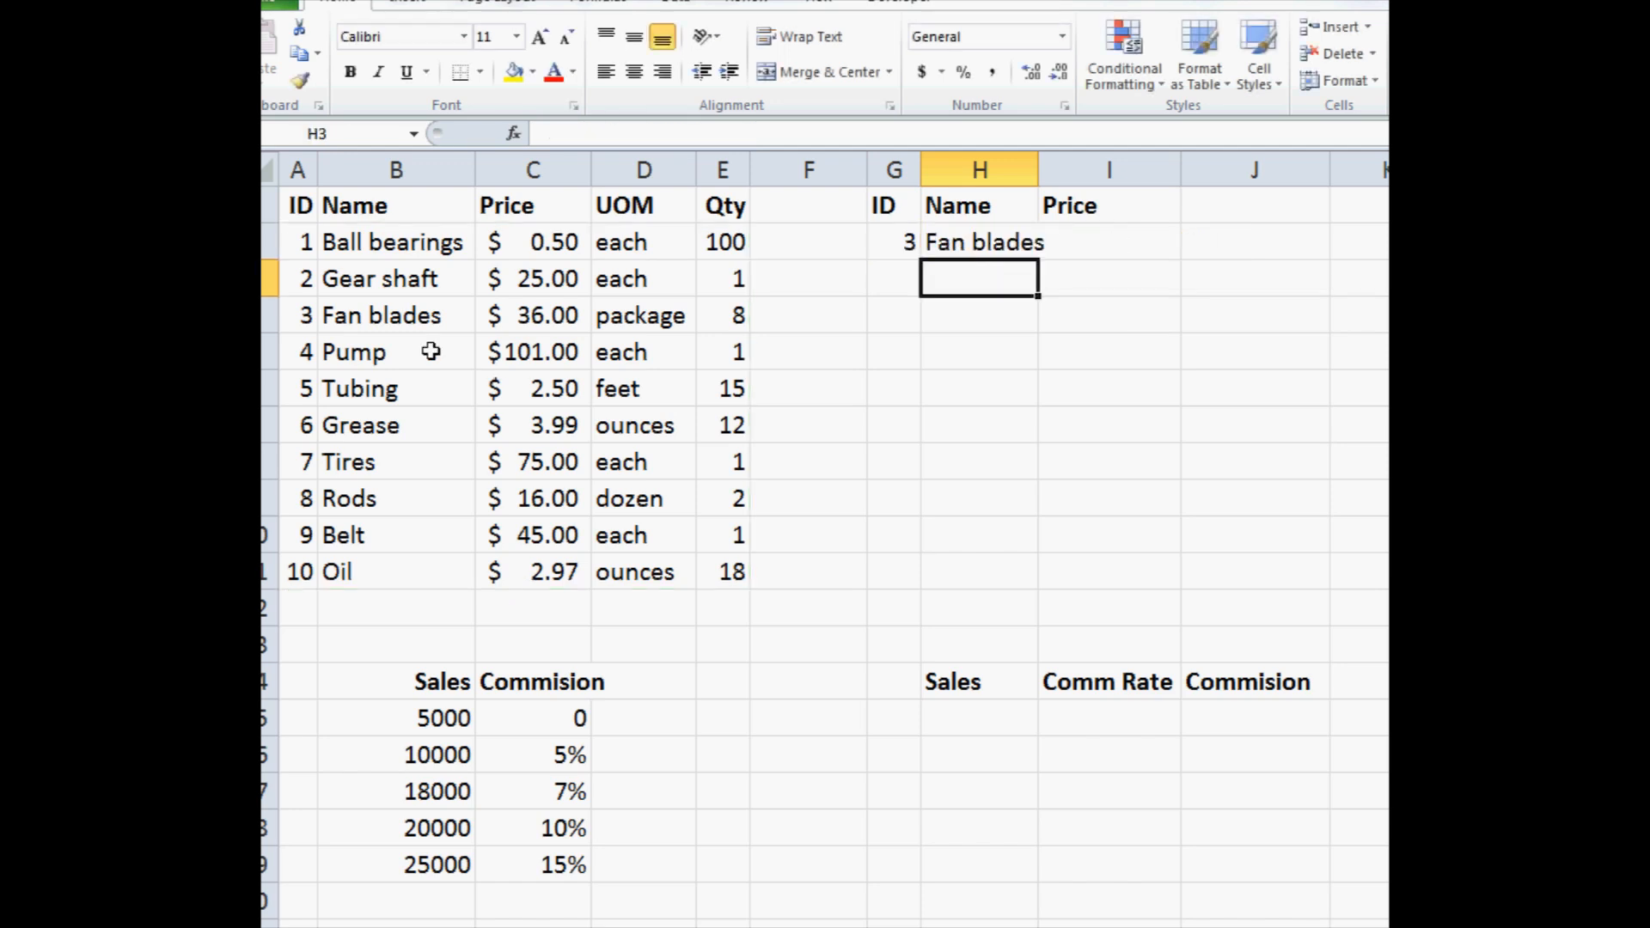
Enter =VLOOKUP(G2,A2:E11,3,FALSE) in I2 to return the price matching the ID exactly
left_click(1120, 243)
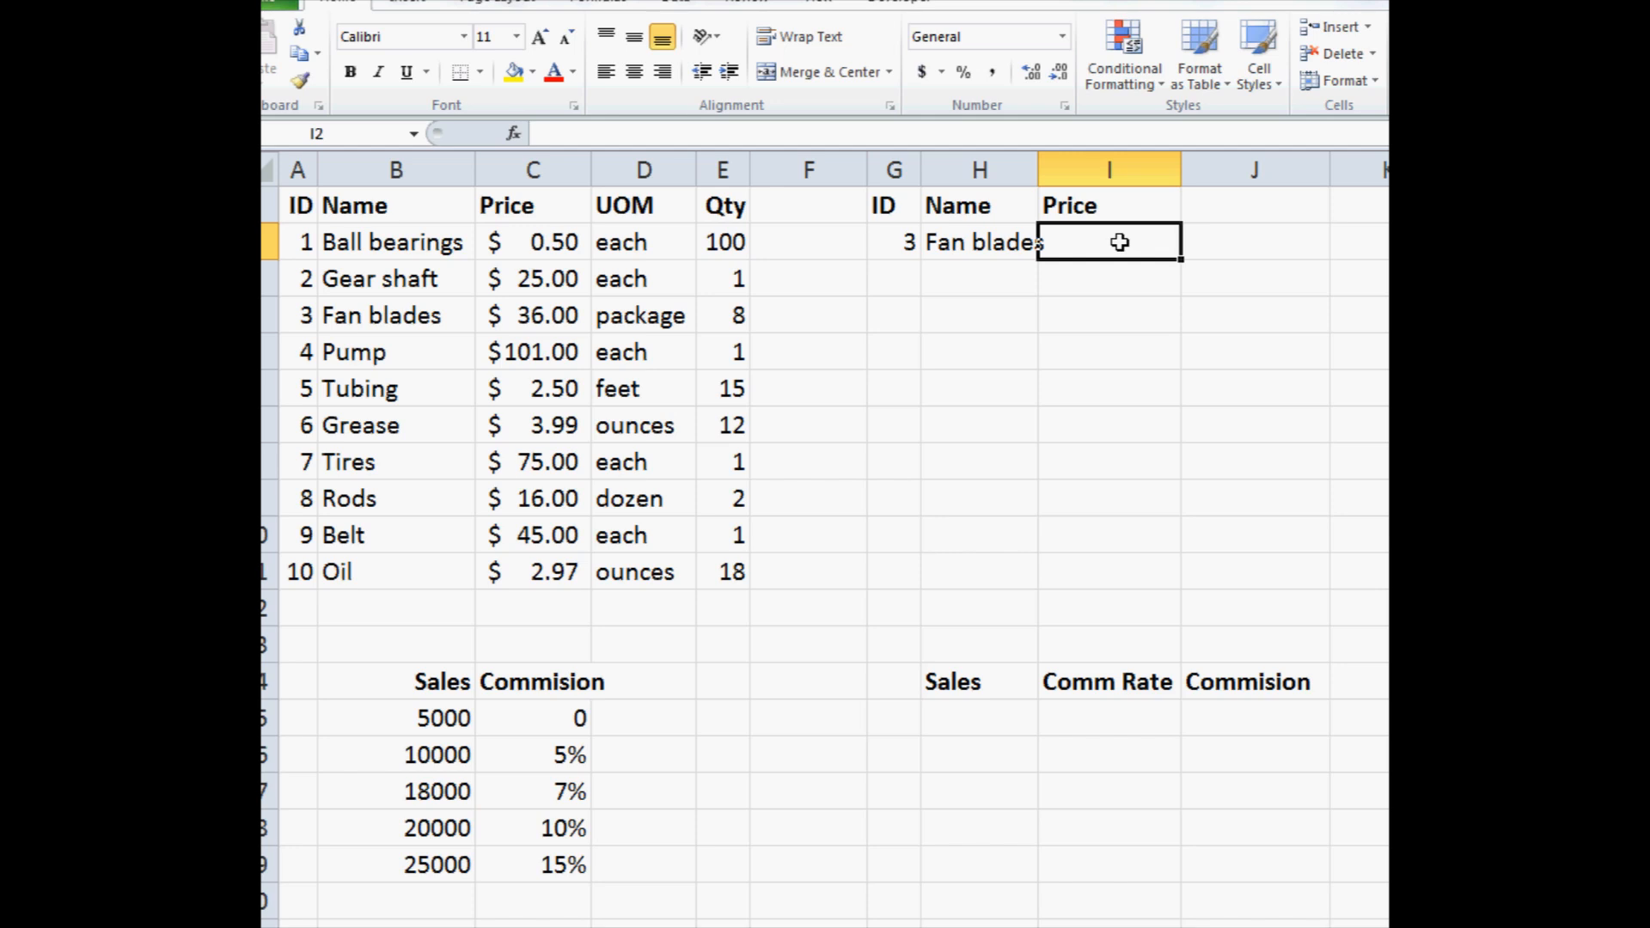
type("=vlookup(")
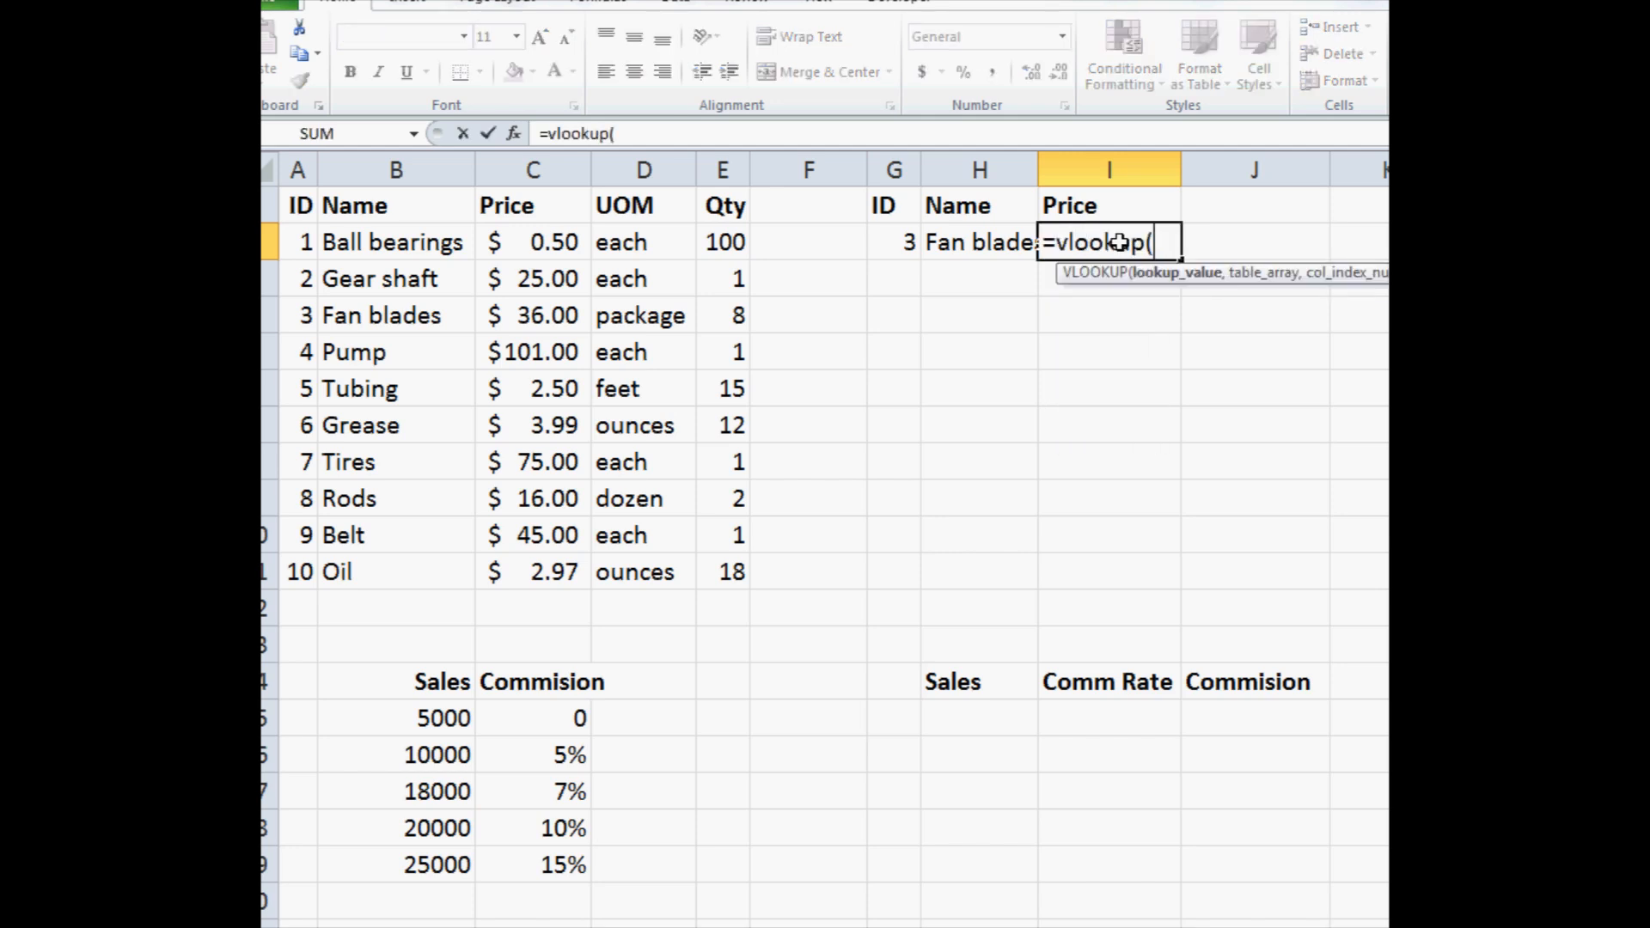
left_click(897, 243)
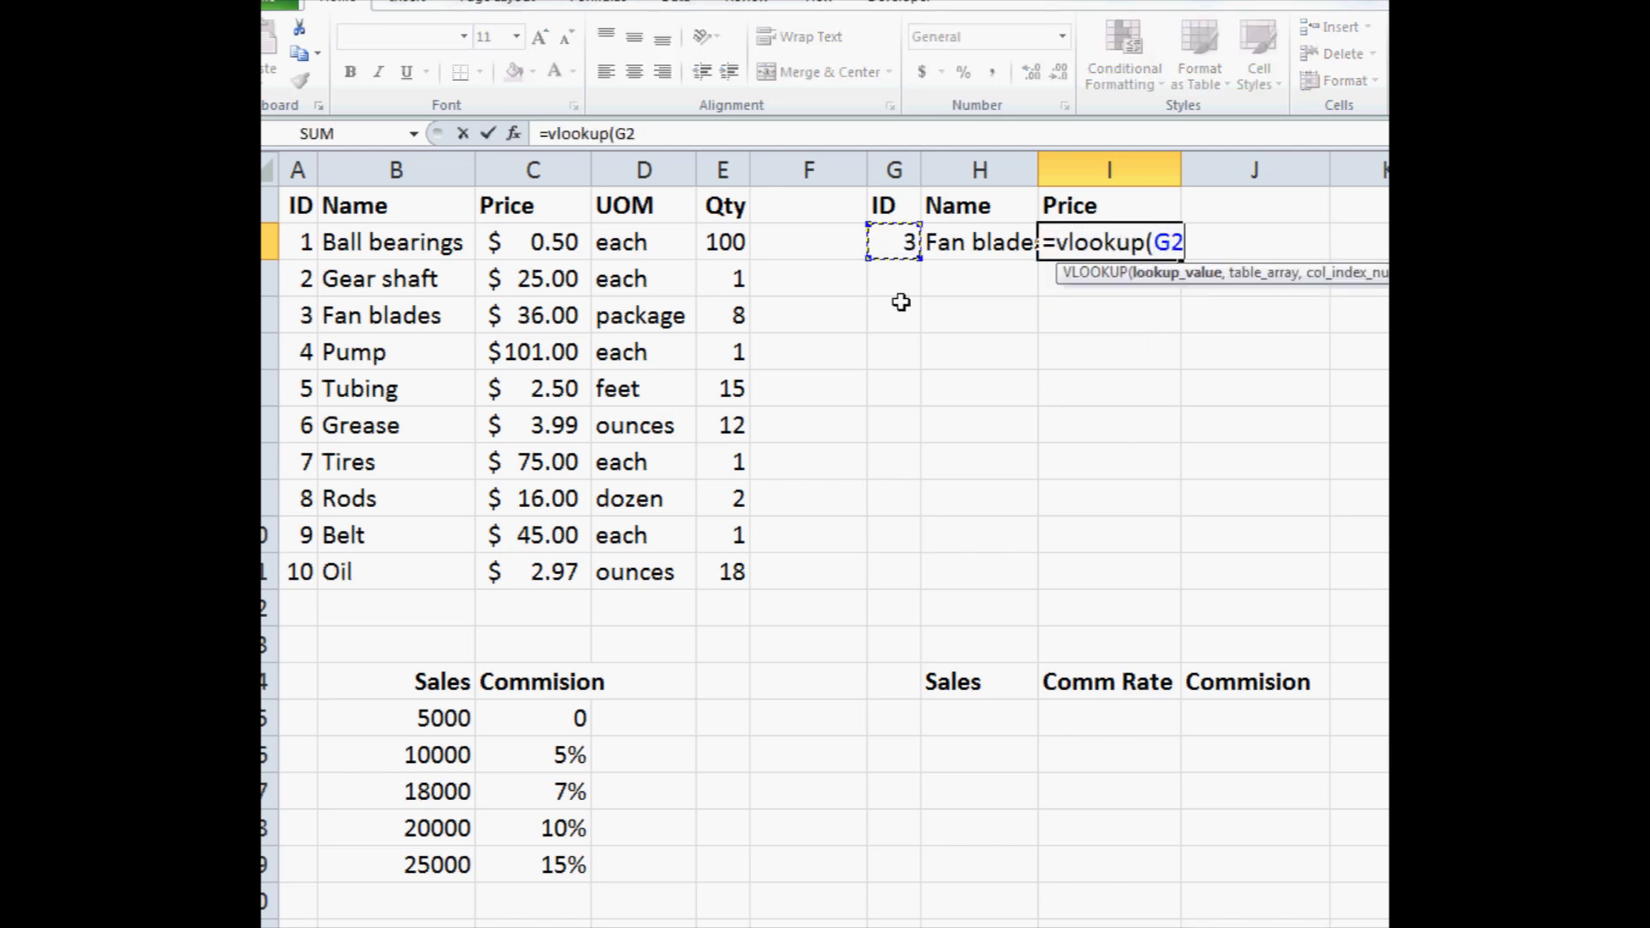
type(",")
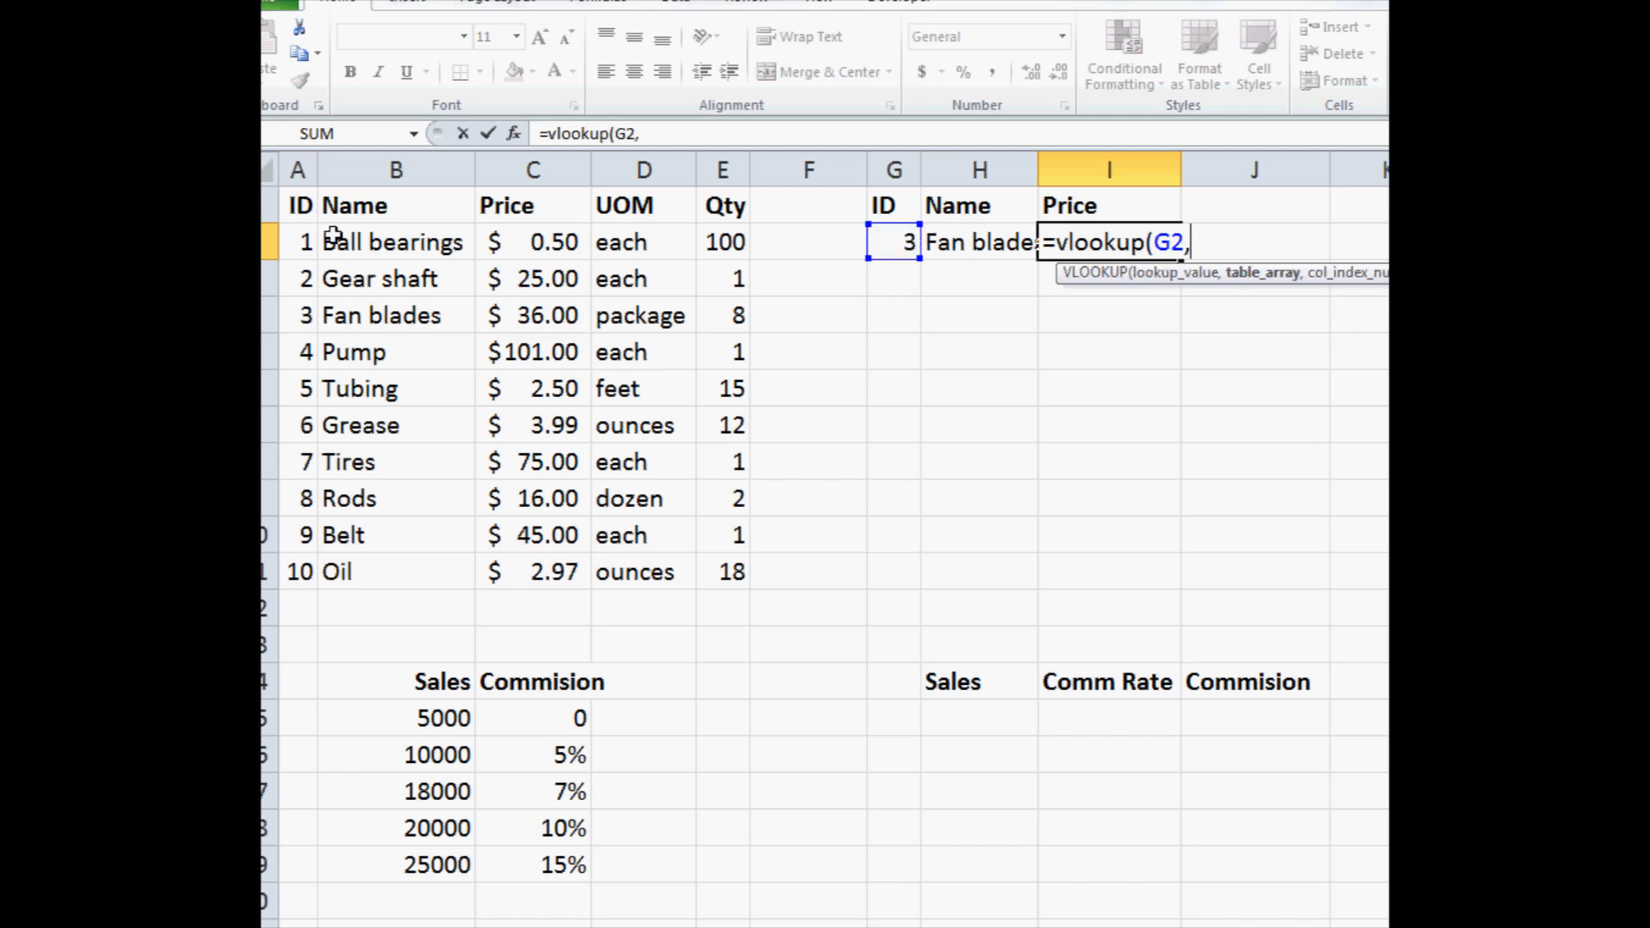
left_click_drag(302, 243, 727, 567)
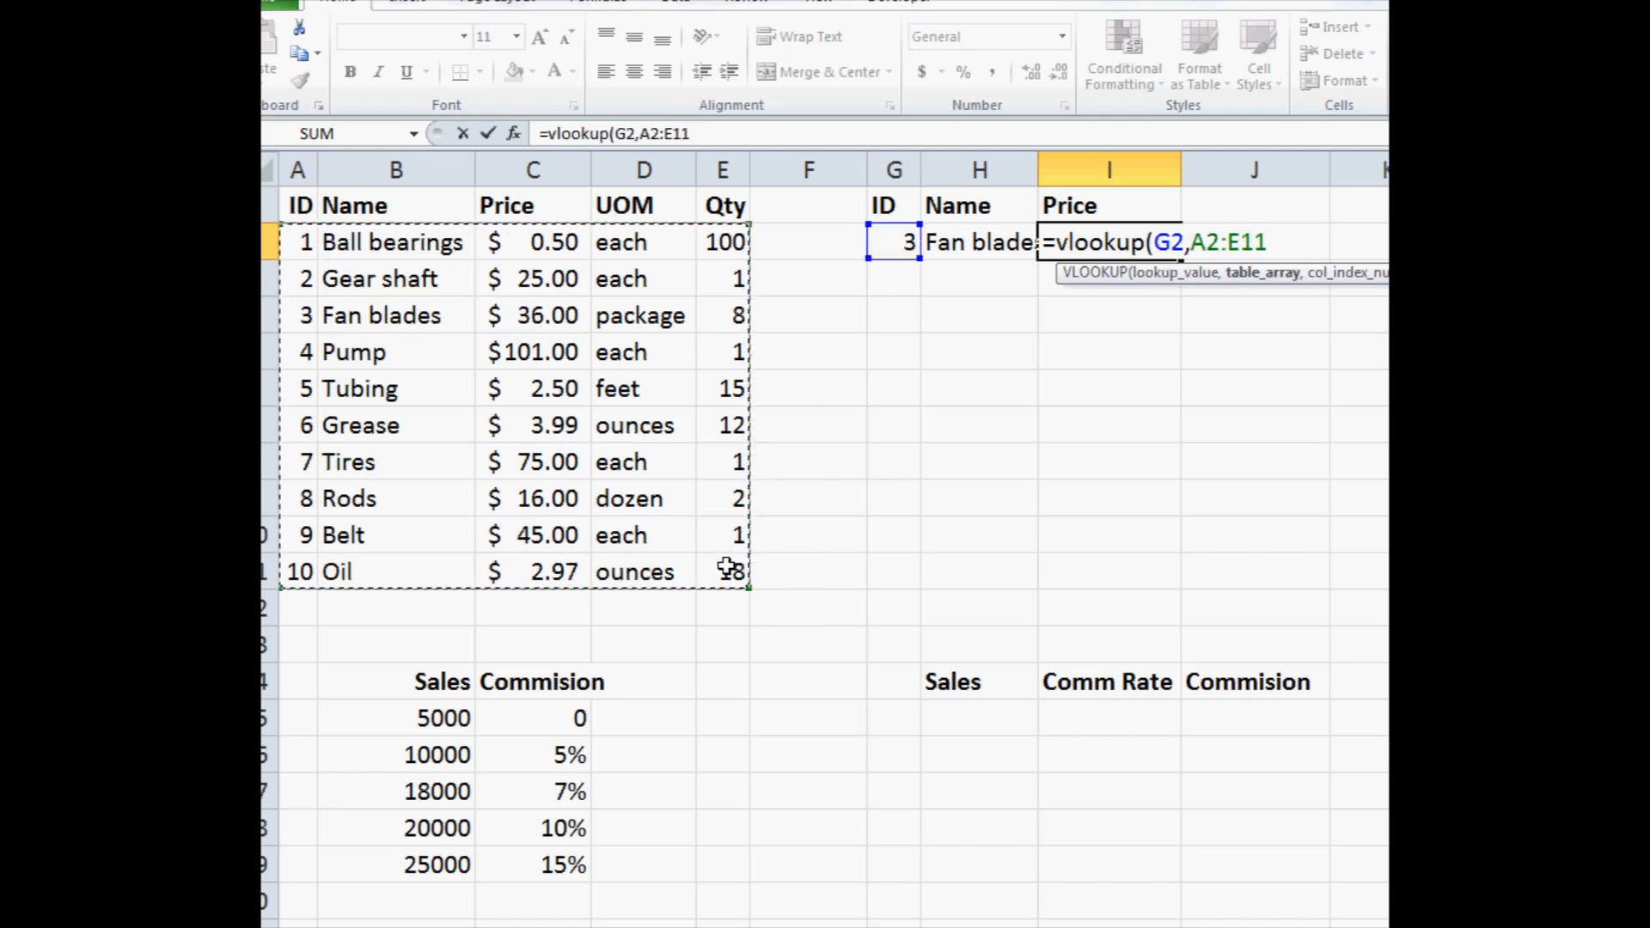
type(",")
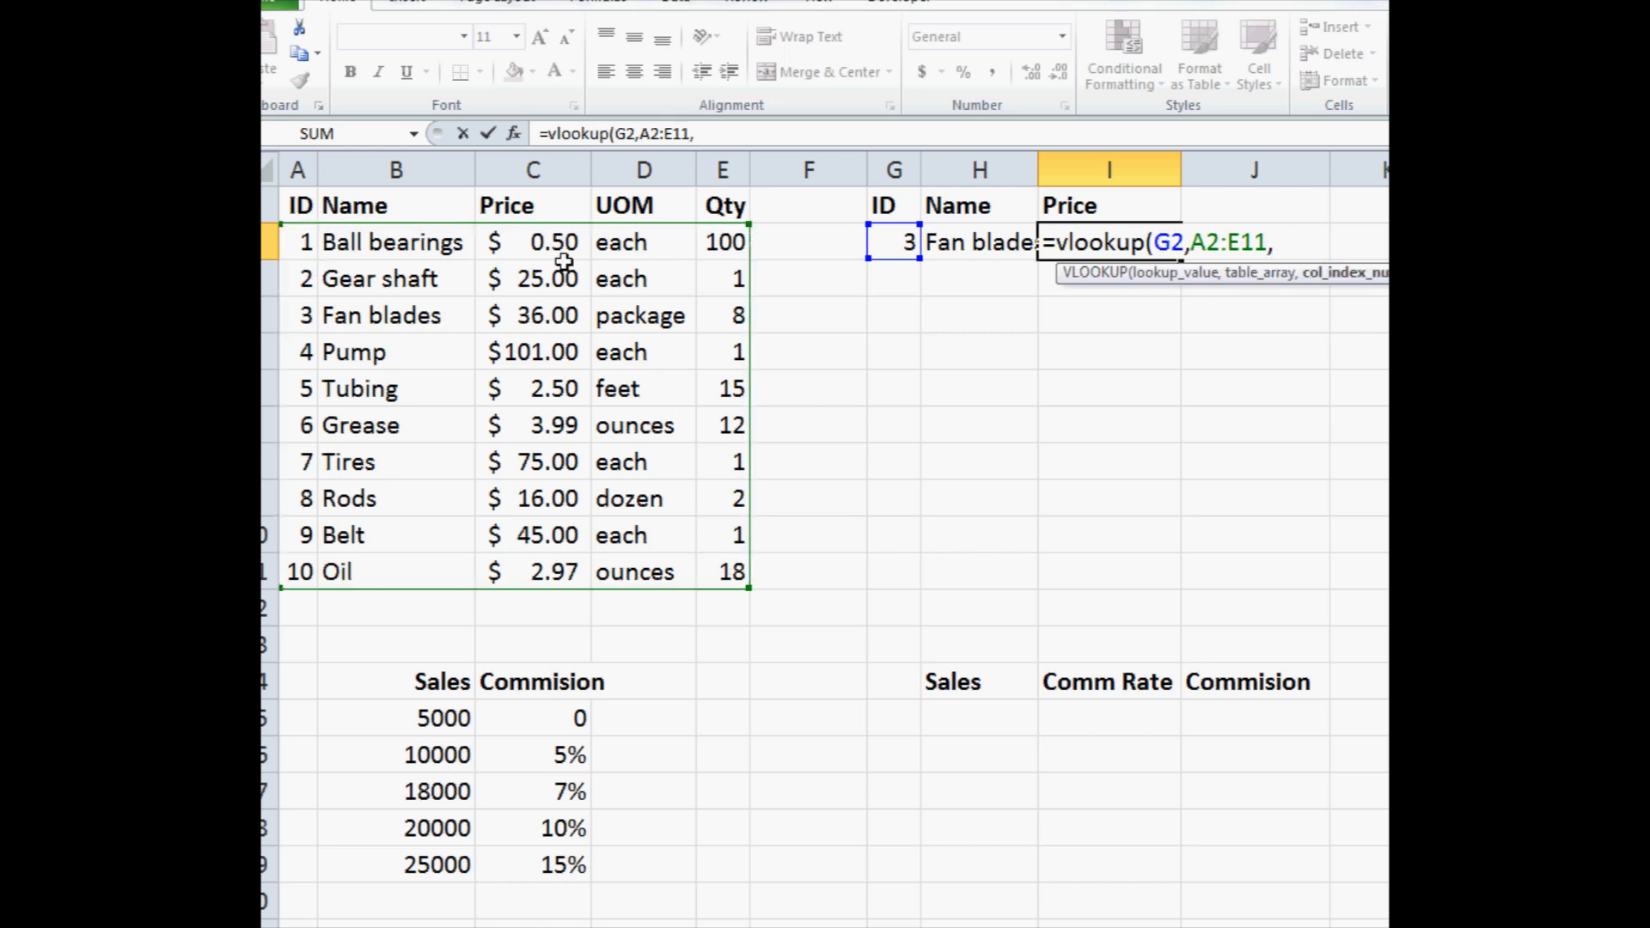
type("3,")
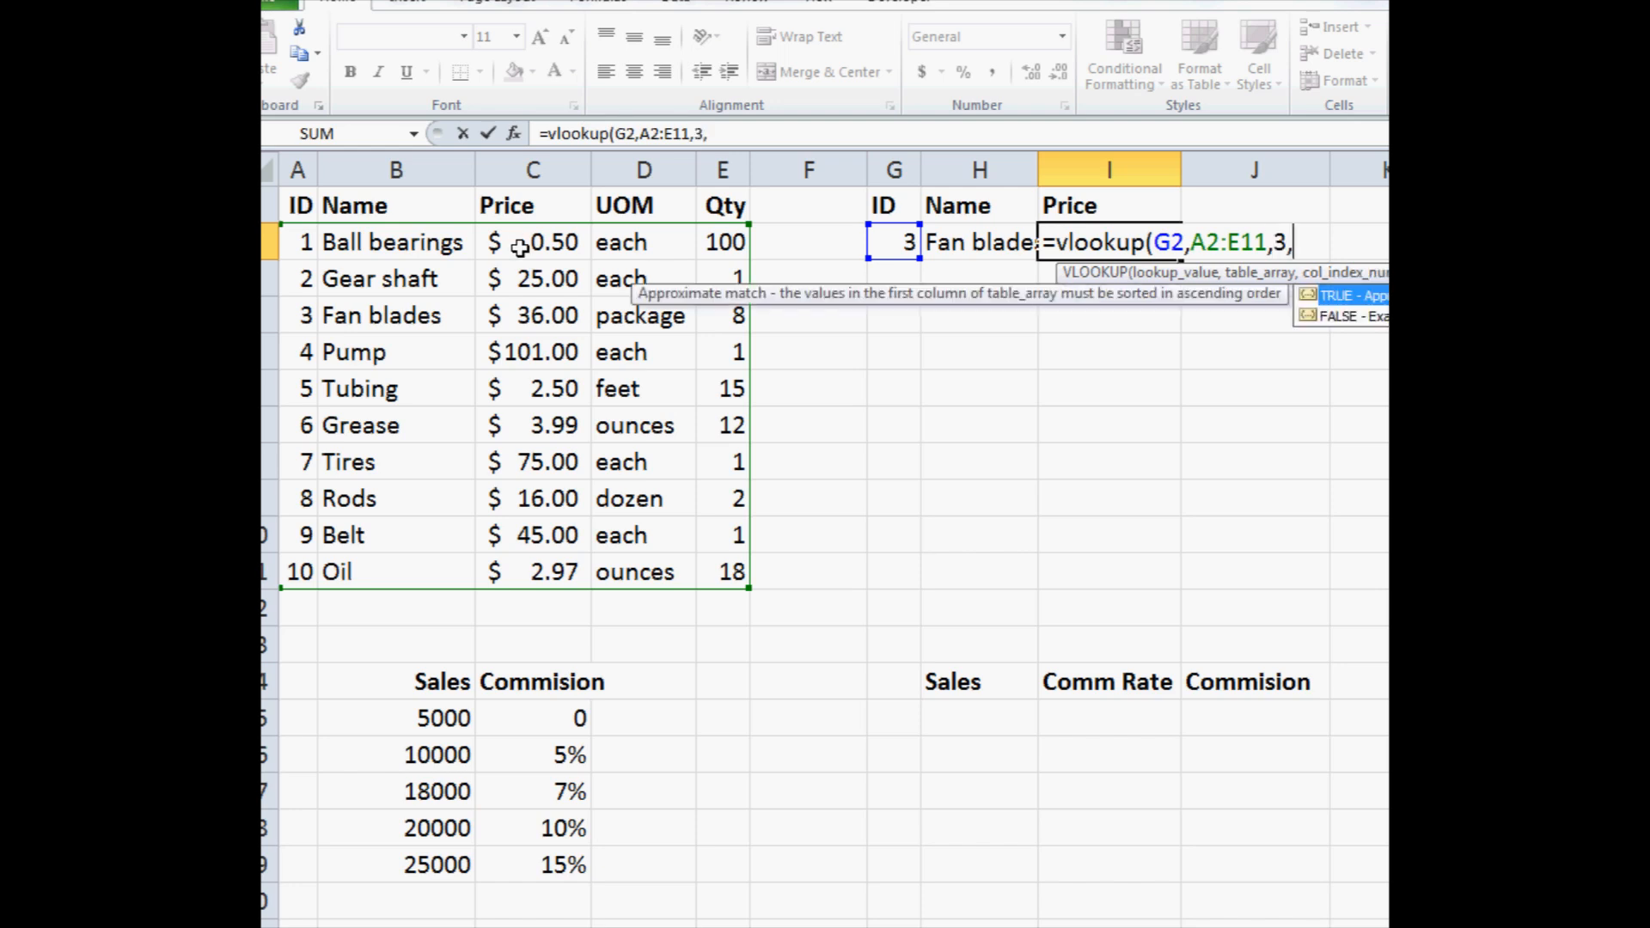
double_click(1323, 317)
type(")")
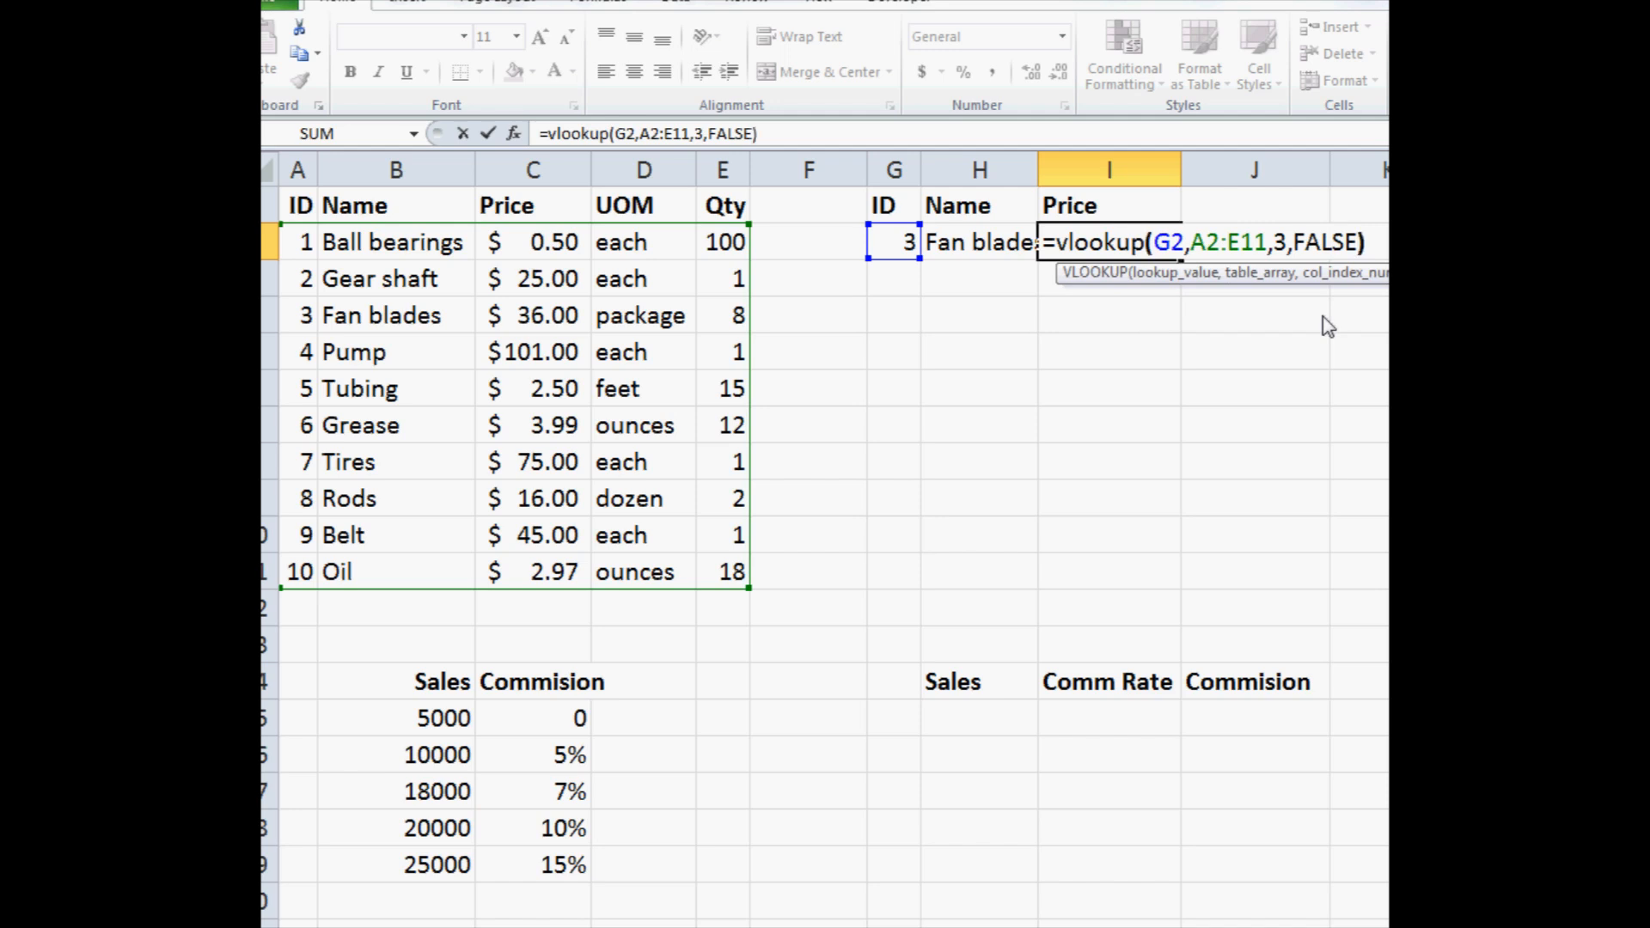
key("Return")
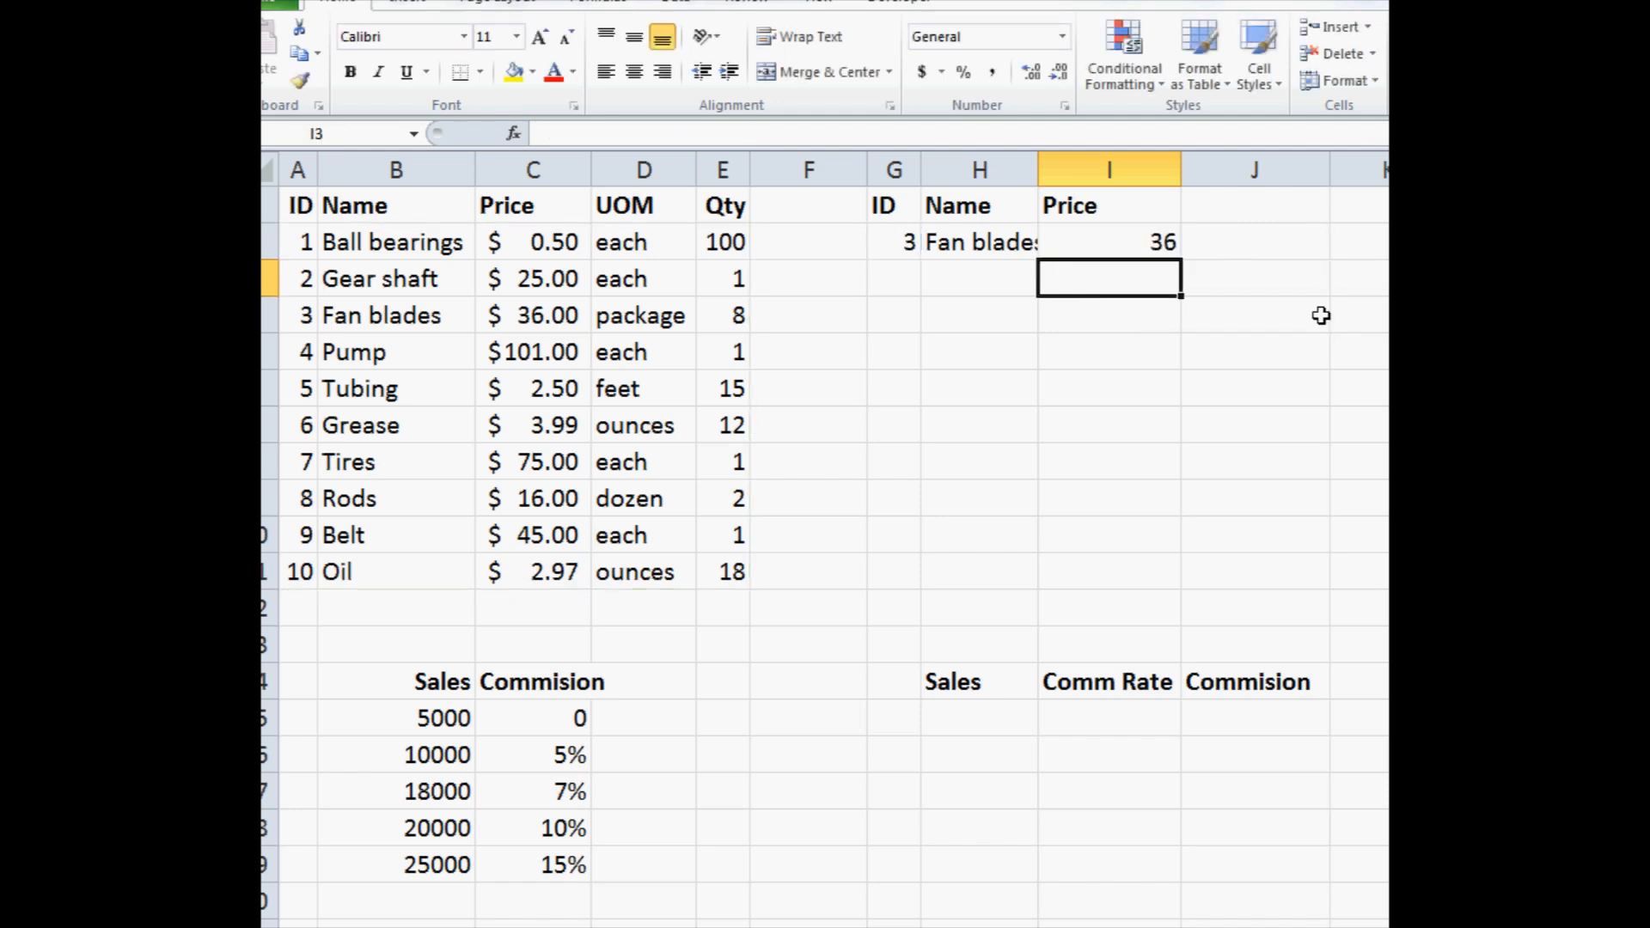
Change the lookup ID in G2 to 7 to test both lookup formulas
left_click(913, 246)
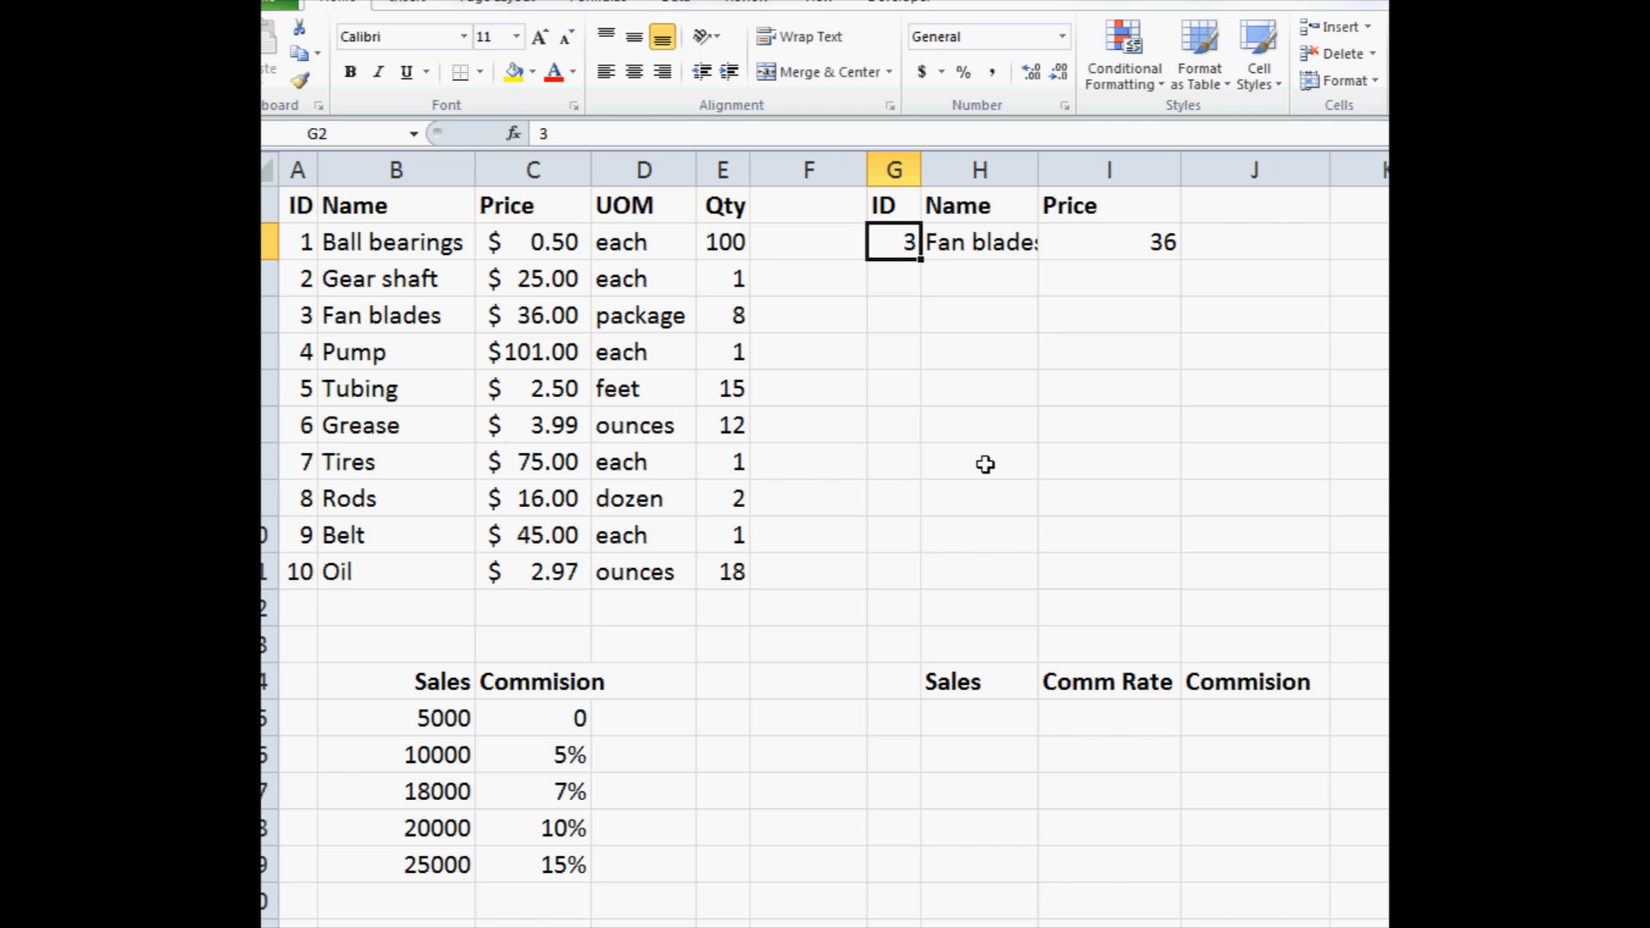
type("7")
key("Return")
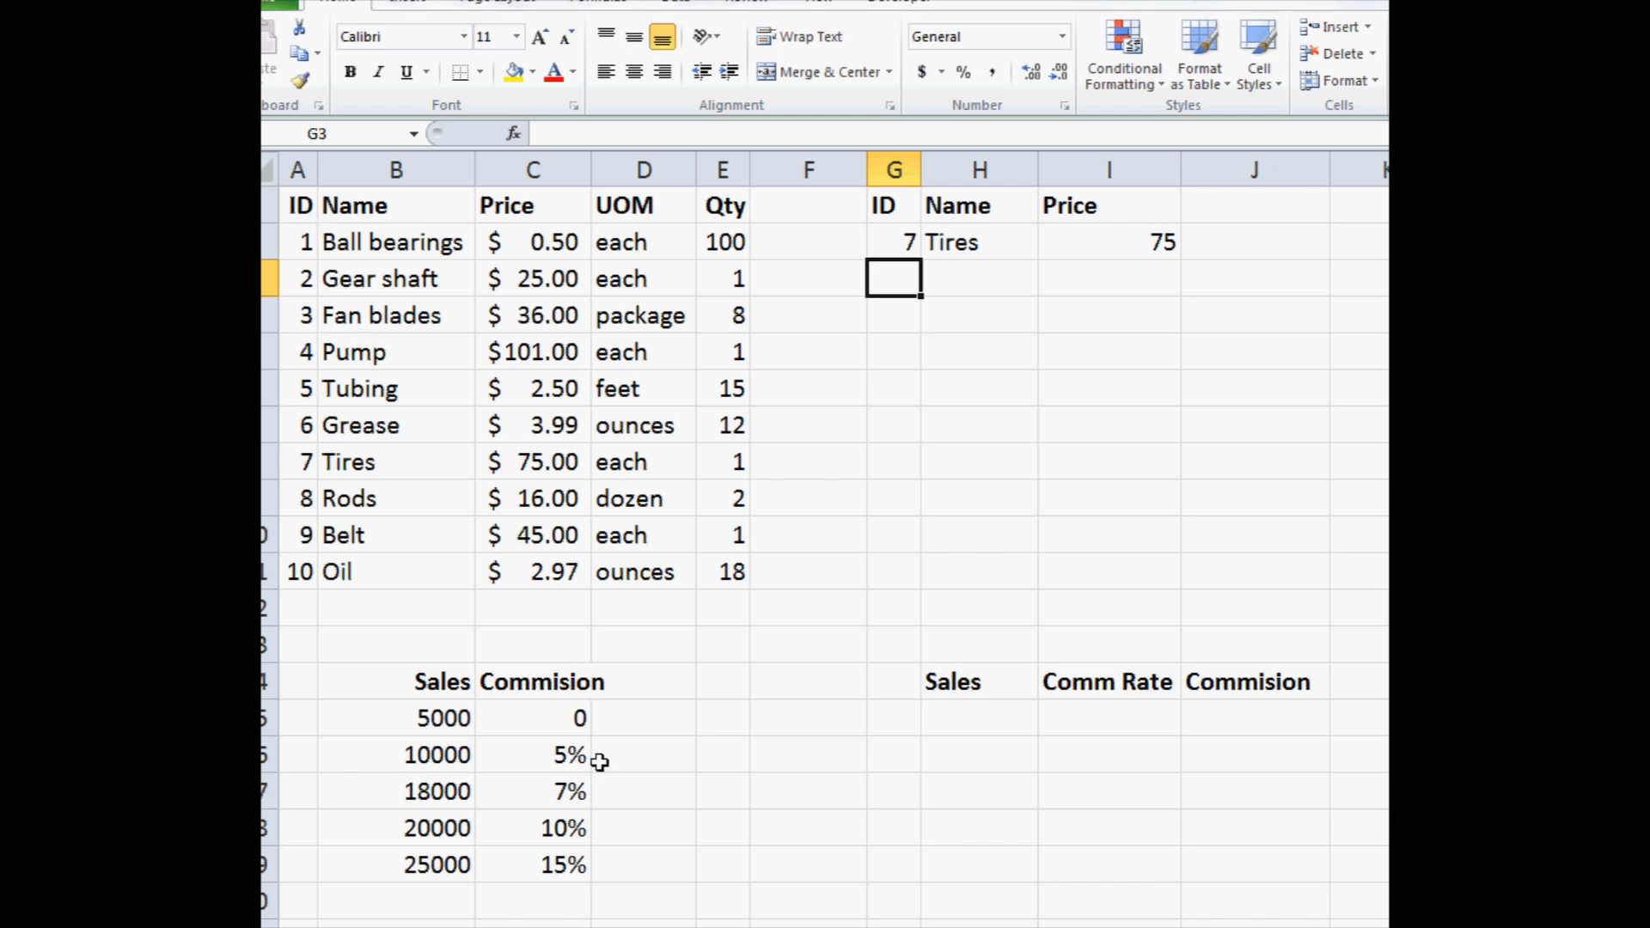
Review the commission rate table in B15:C19 and enter 7500 as the sales amount in H15
left_click_drag(434, 718, 574, 847)
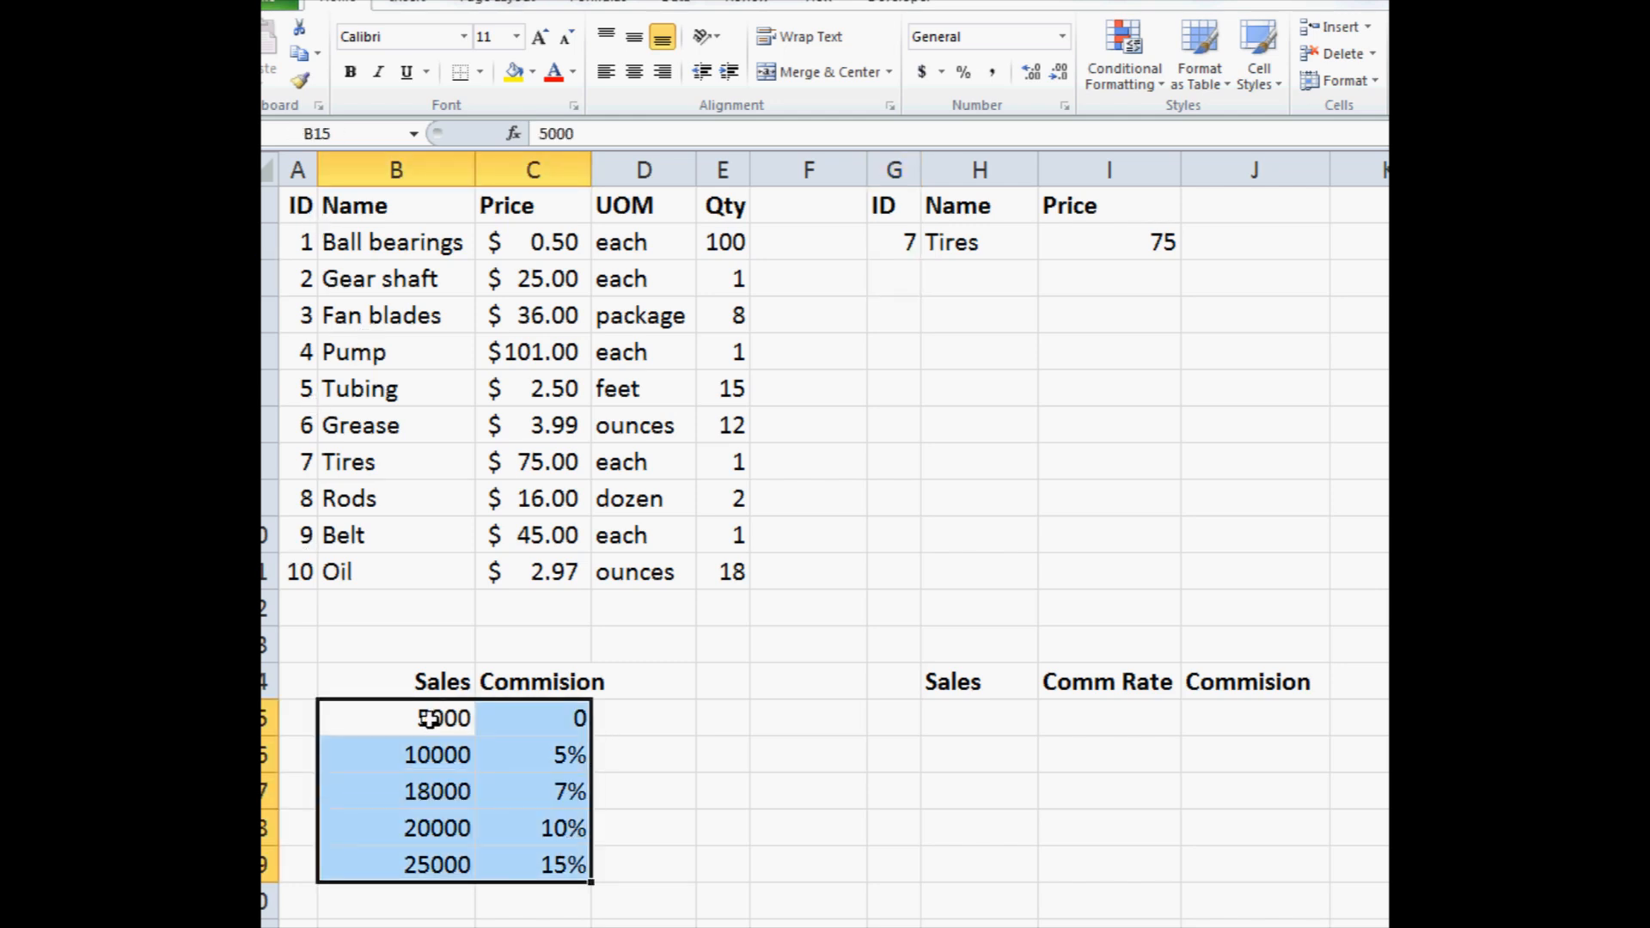
left_click(548, 765)
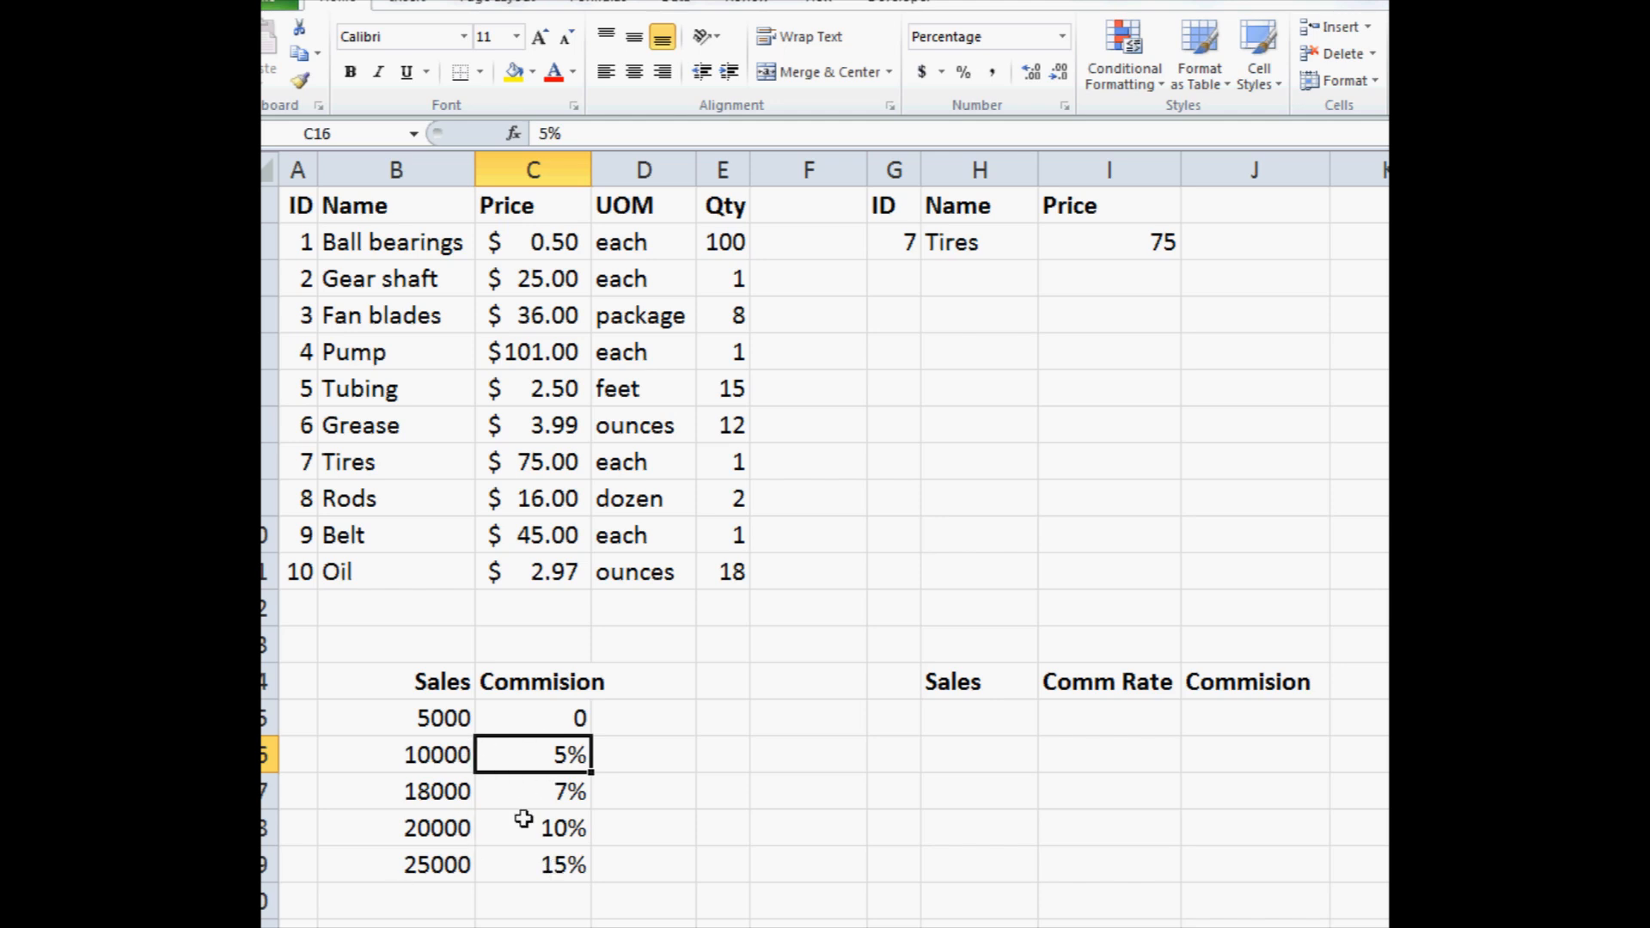
left_click(981, 714)
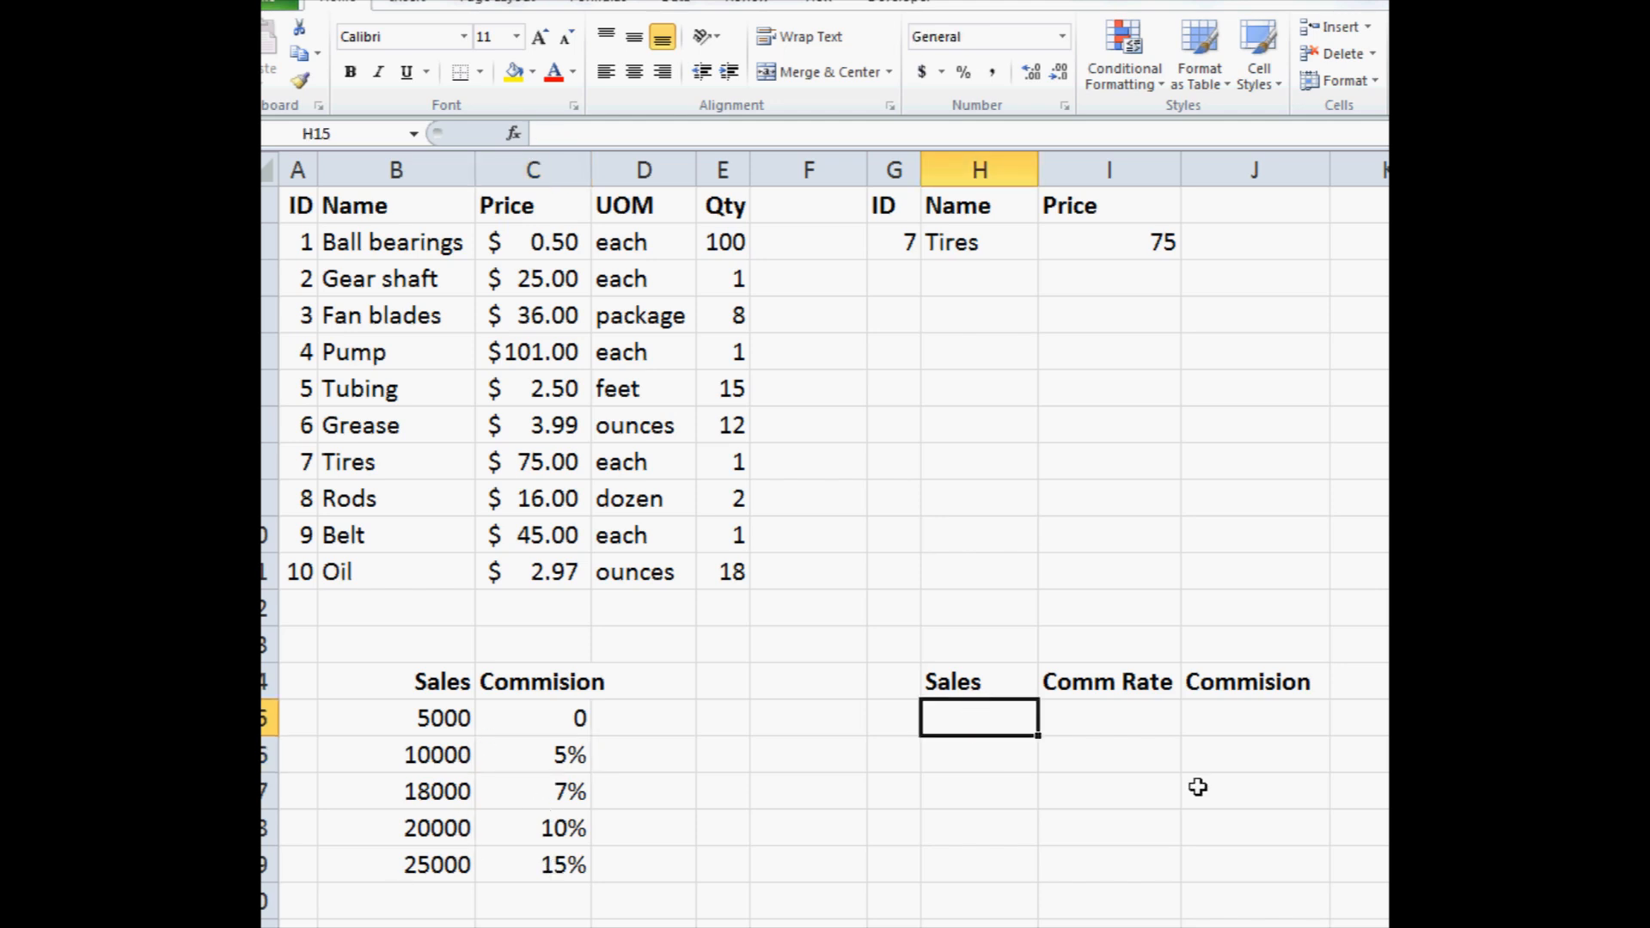
type("7500")
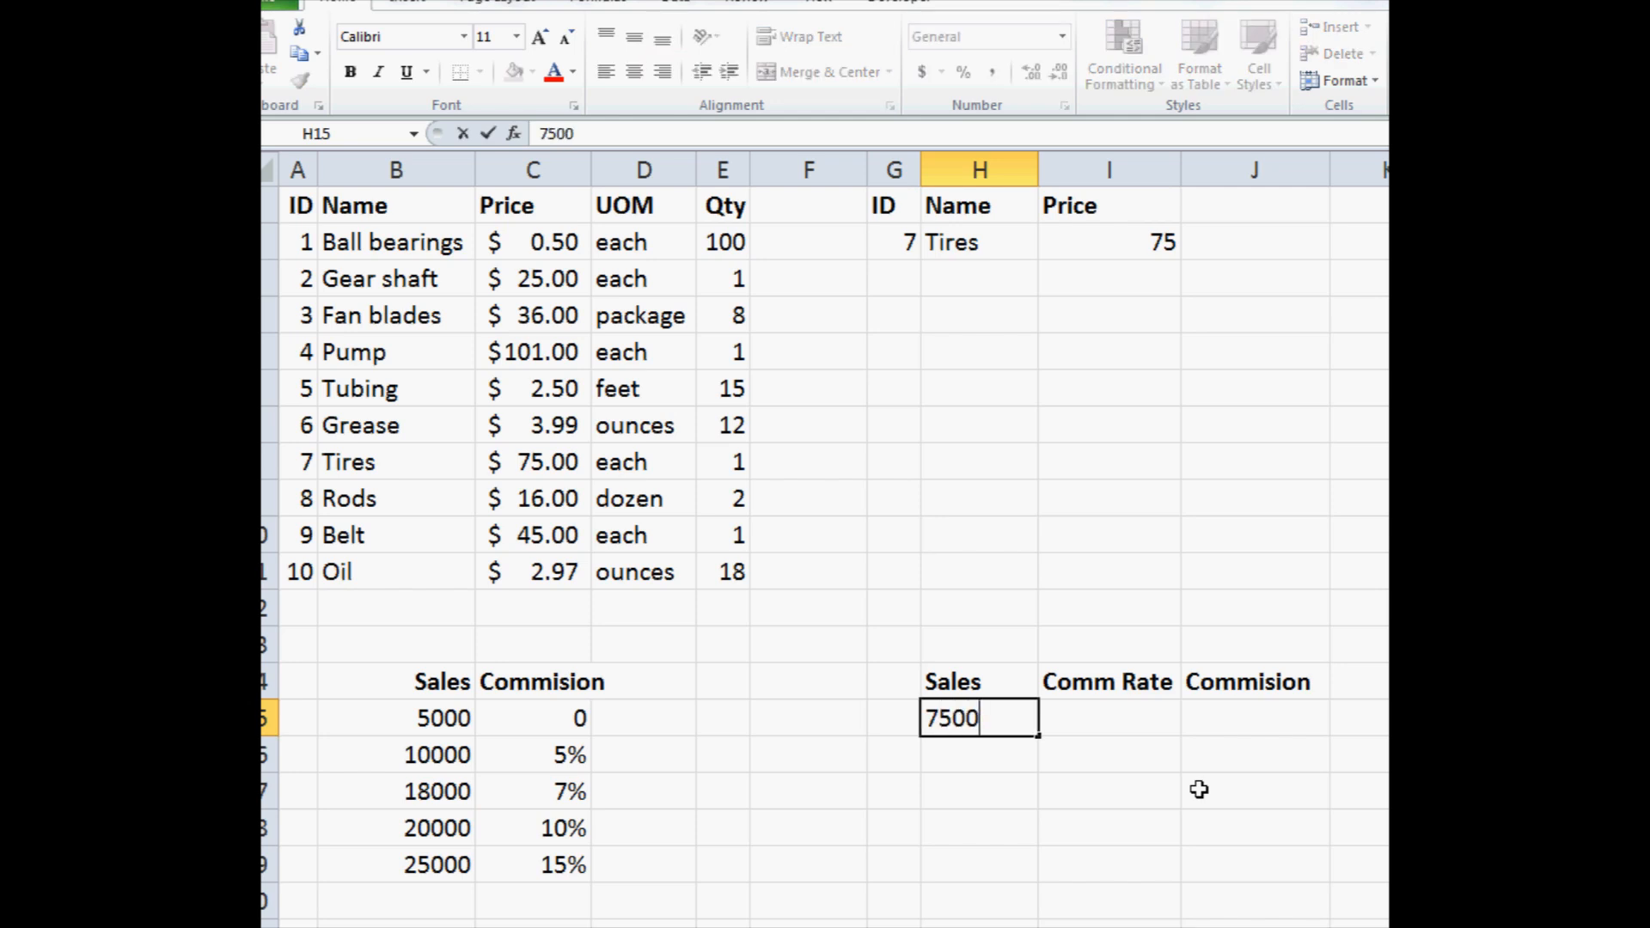
Enter =VLOOKUP(H15,B15:C19,2) in I15 to return the commission rate by approximate match, leaving out the range lookup argument
left_click(1062, 716)
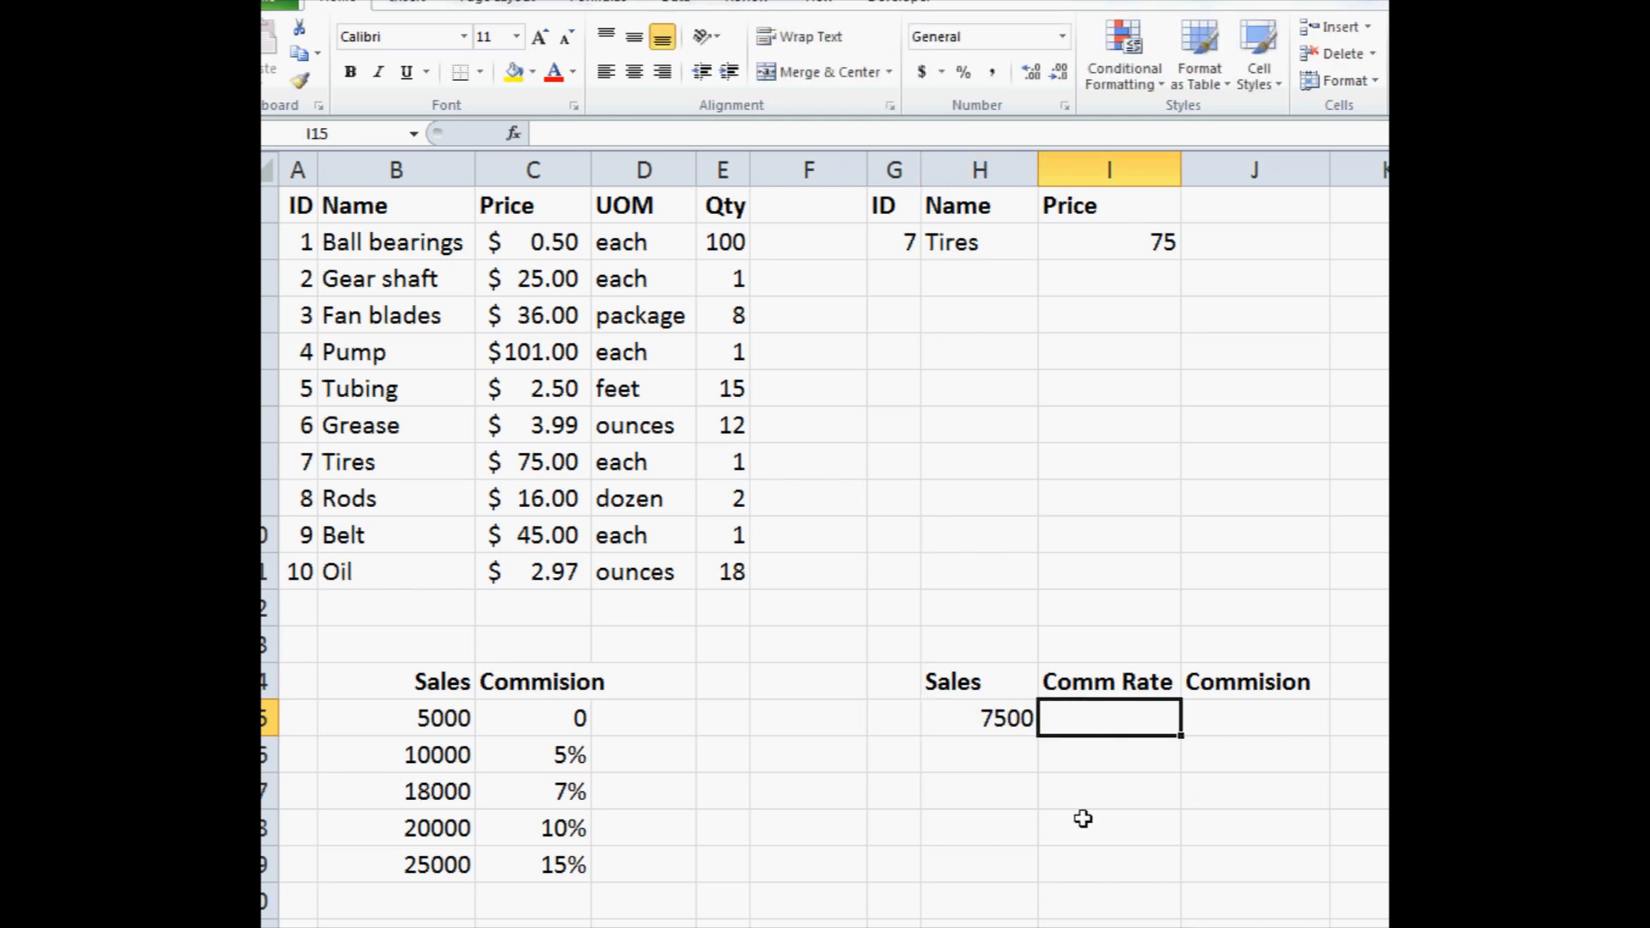
type("=vlookup(")
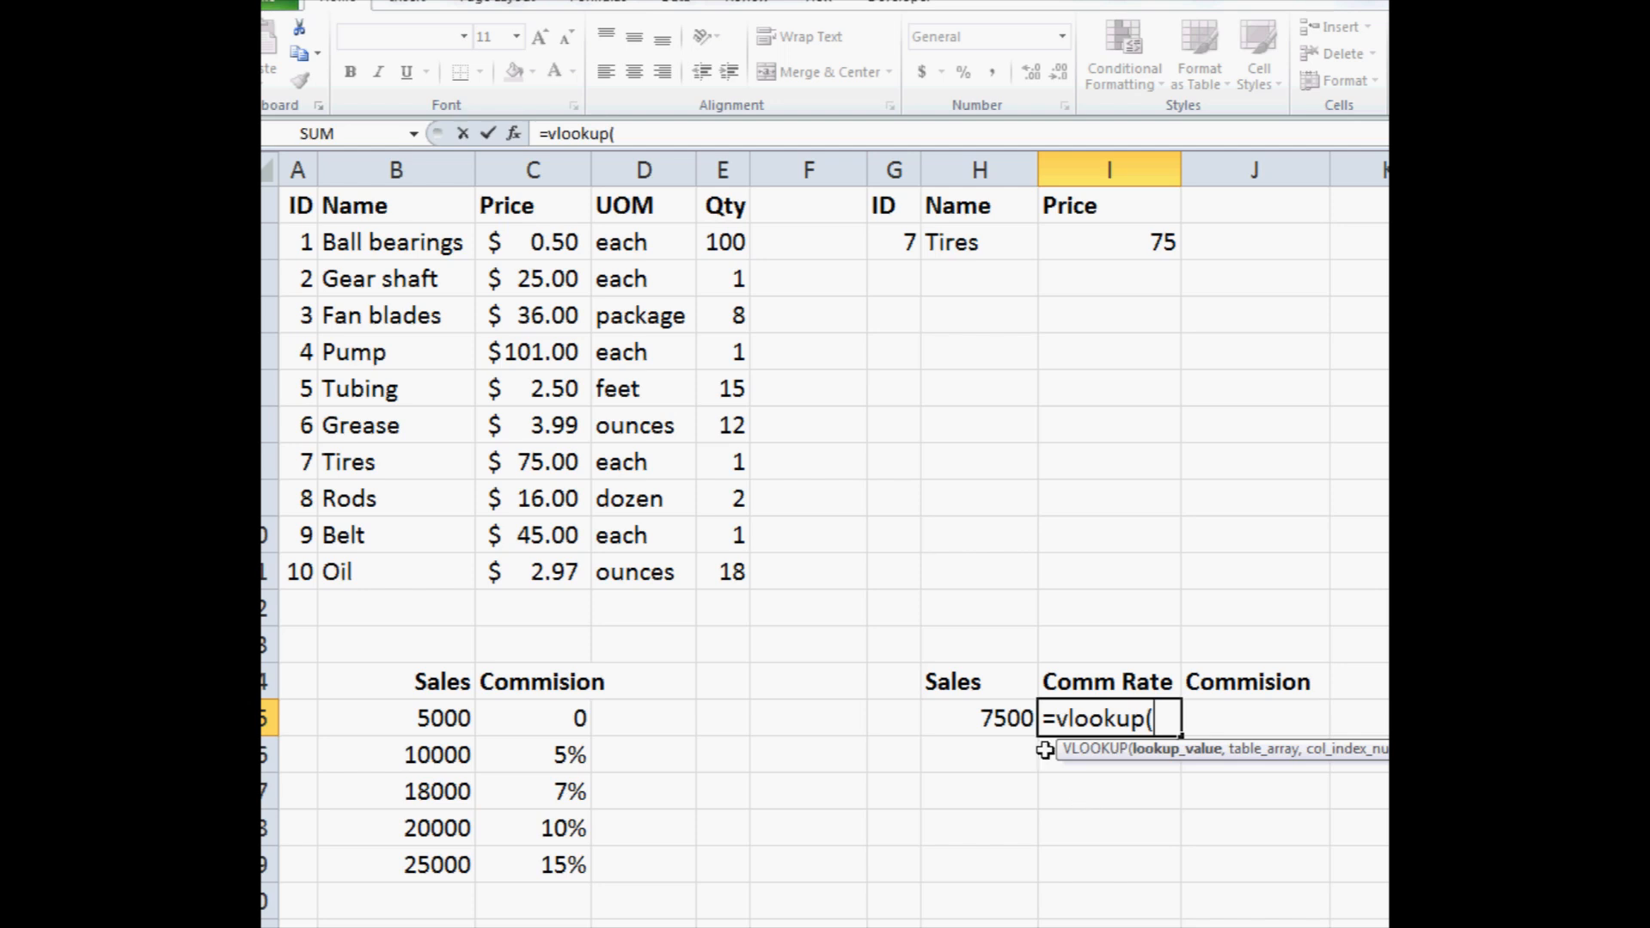
left_click(984, 719)
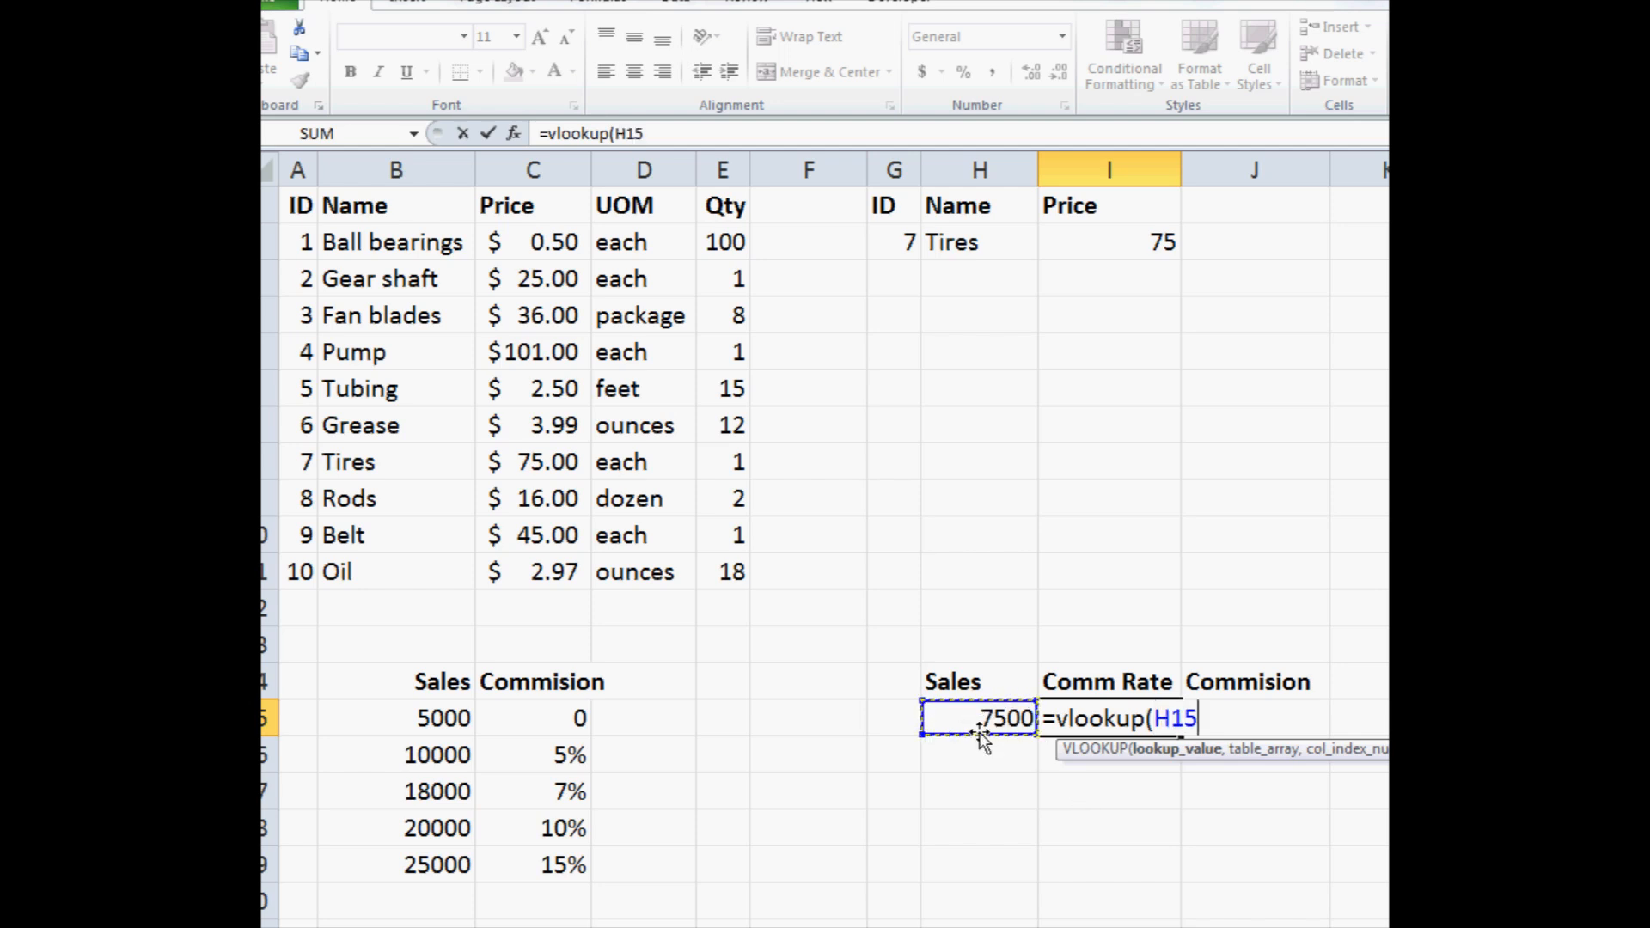
type(",")
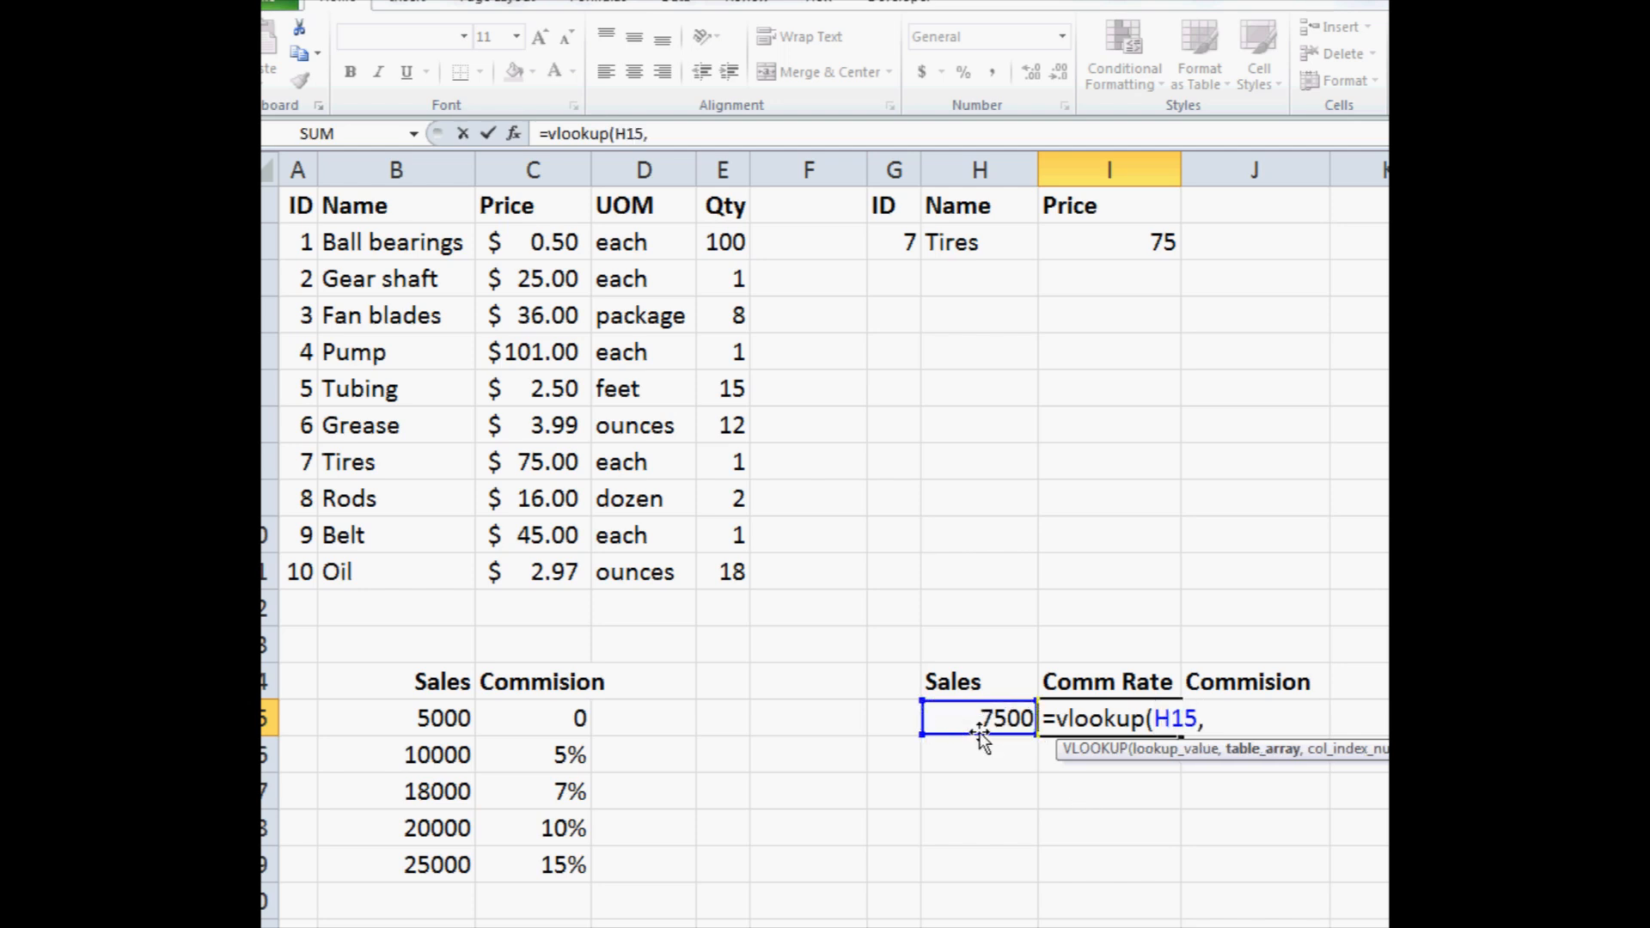
left_click_drag(419, 718, 548, 872)
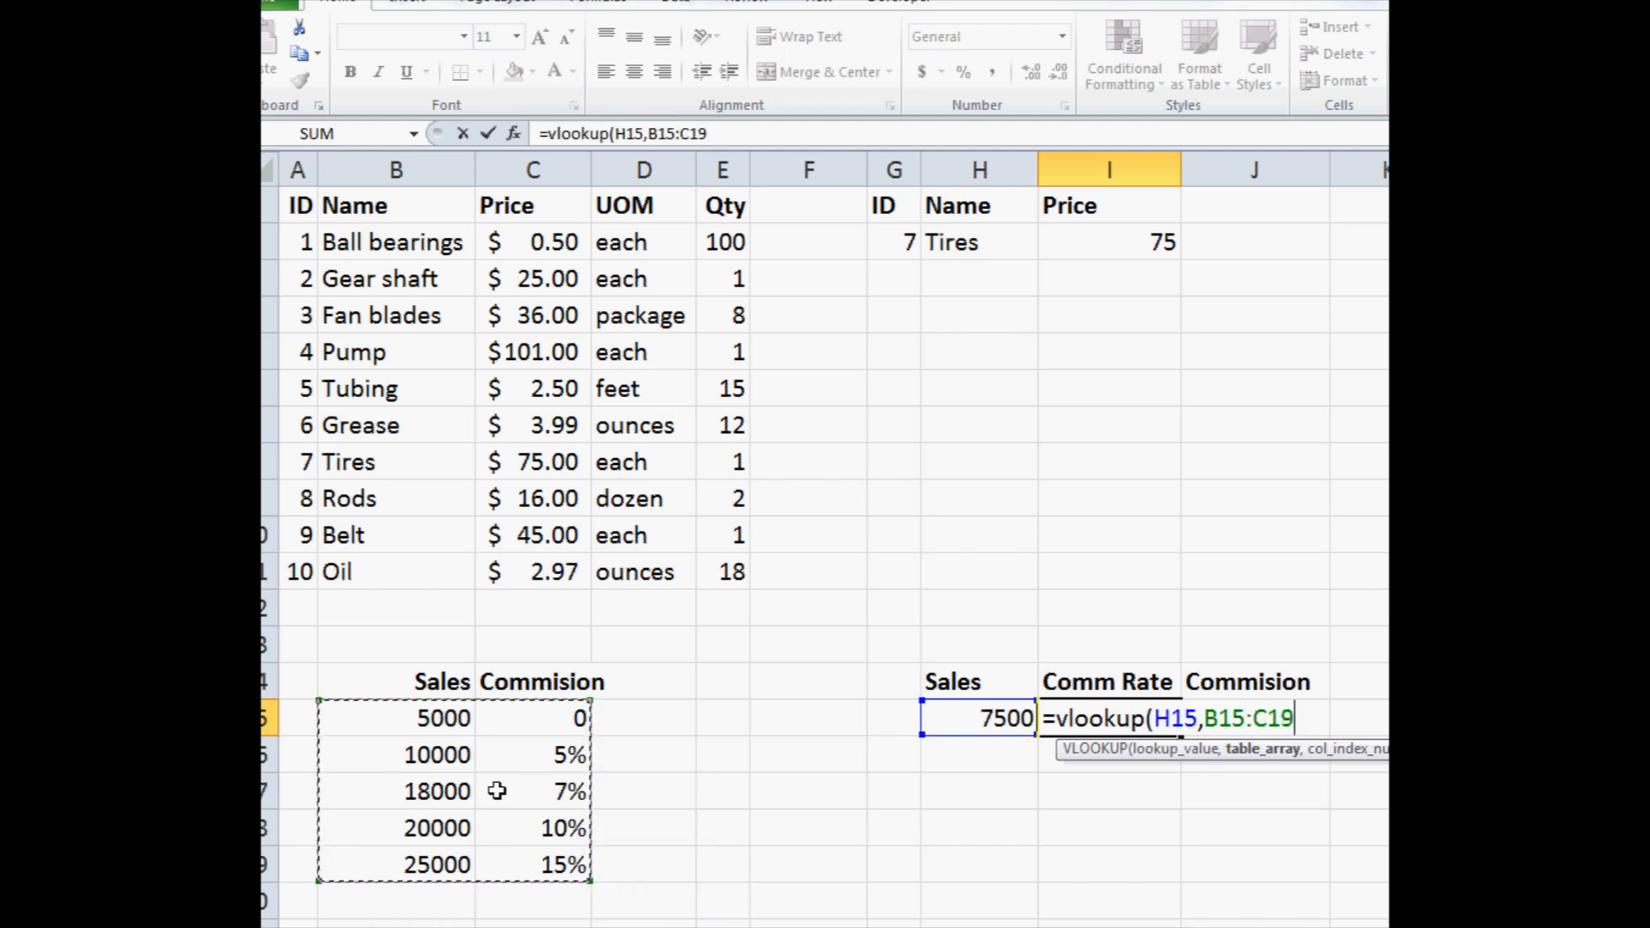
type(",")
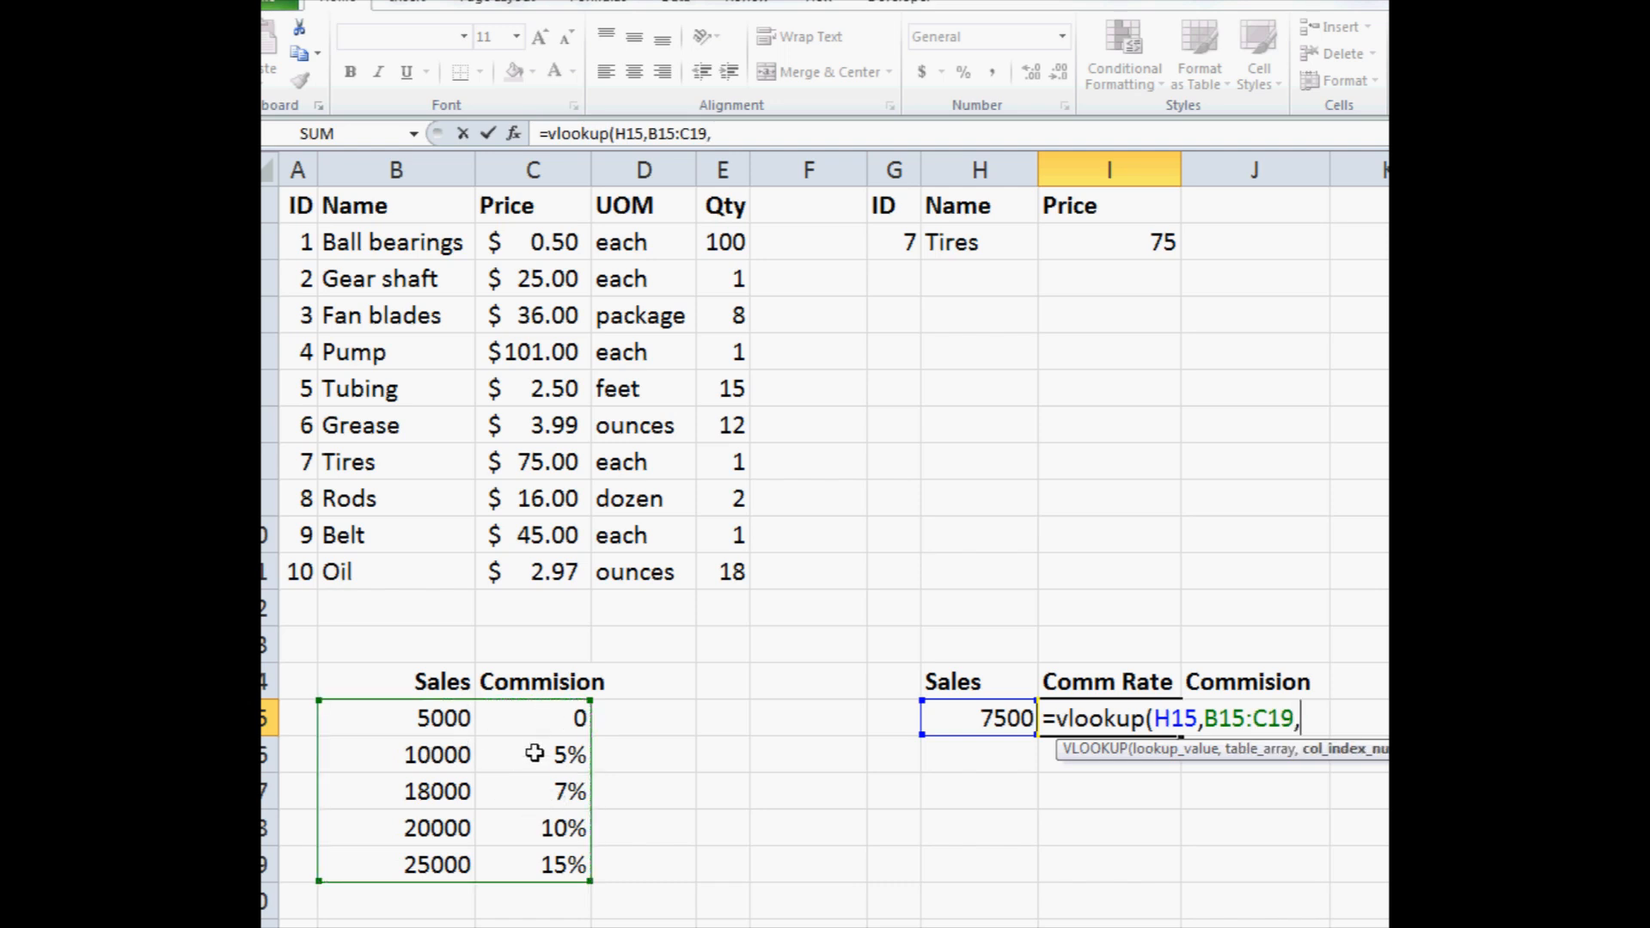
type("2,")
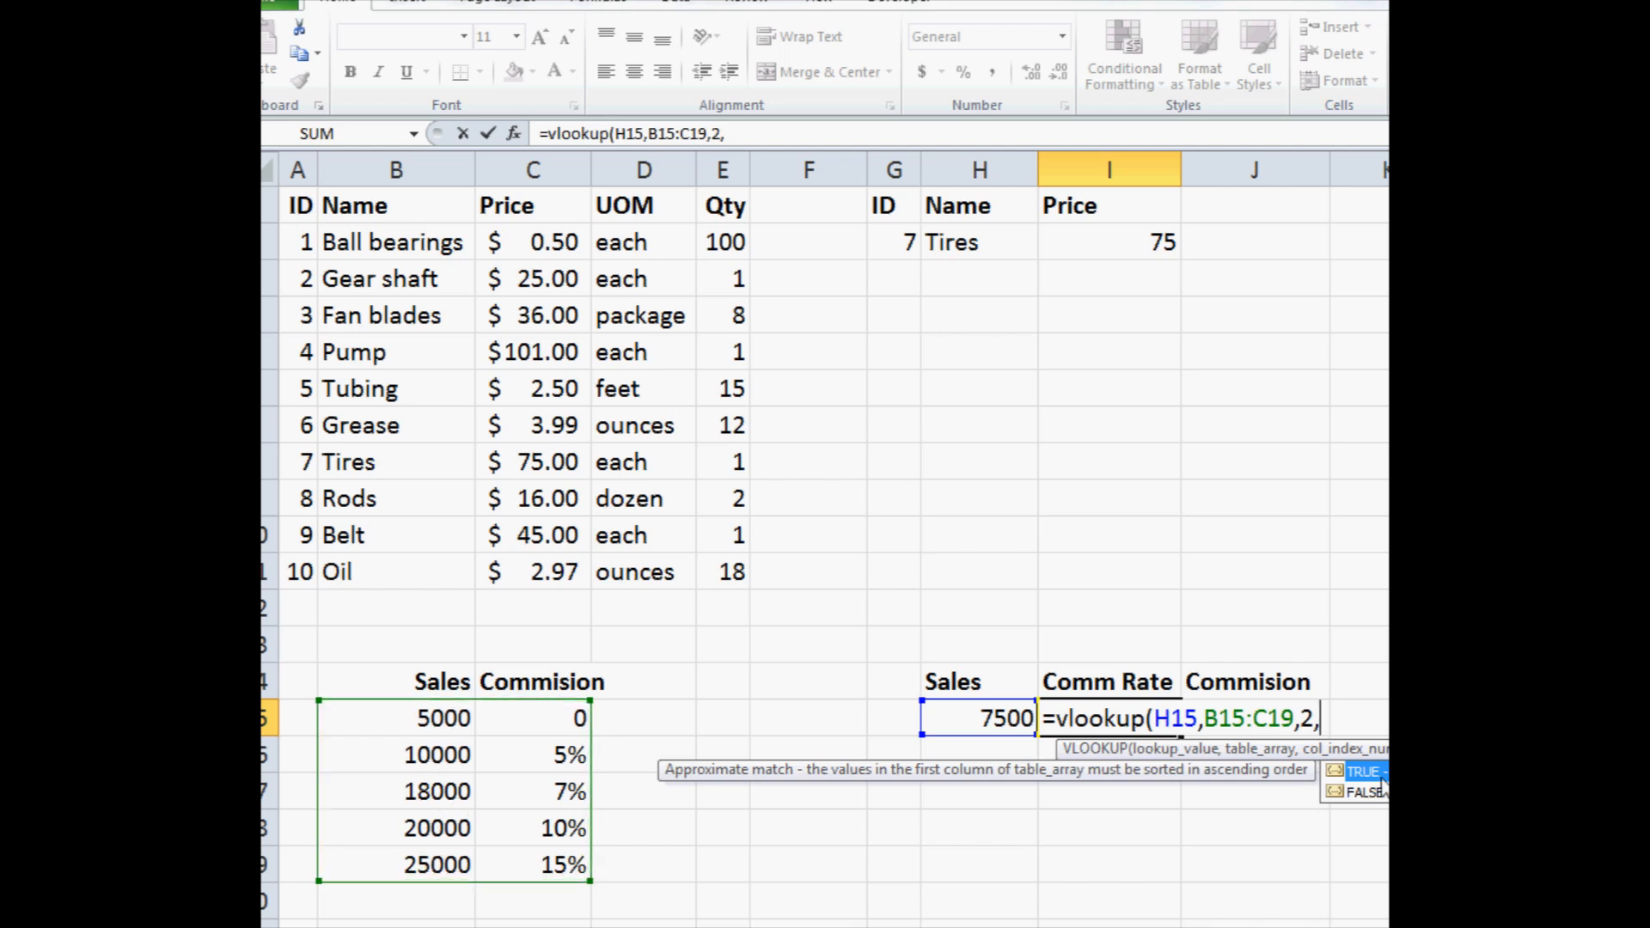
key("BackSpace")
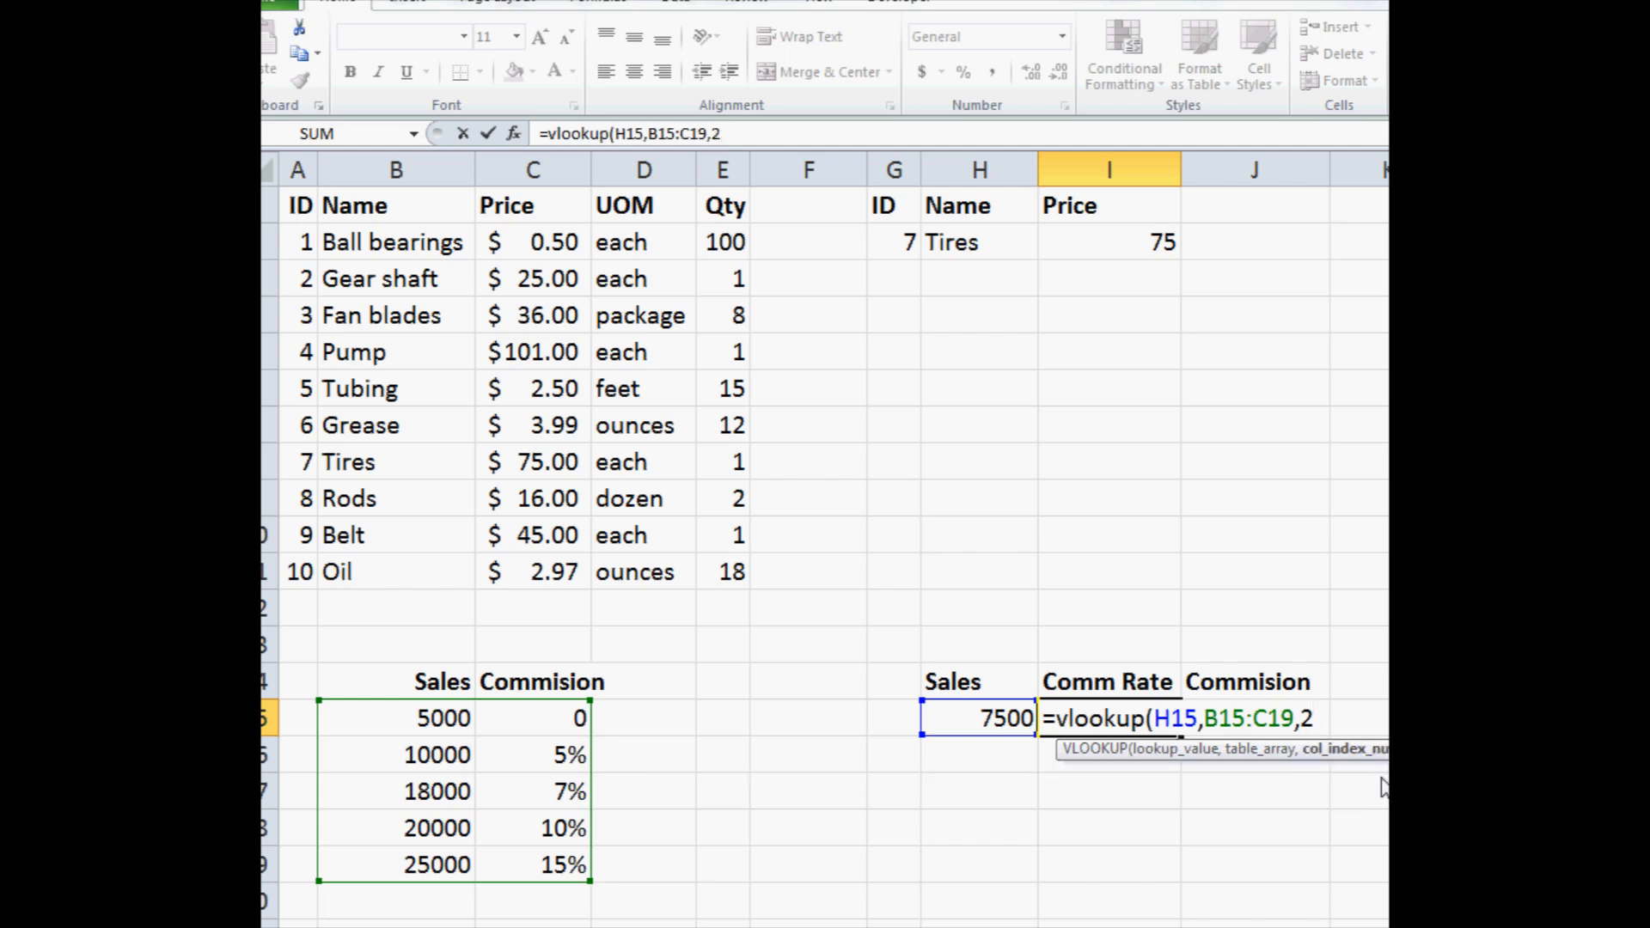
type(")")
key("Return")
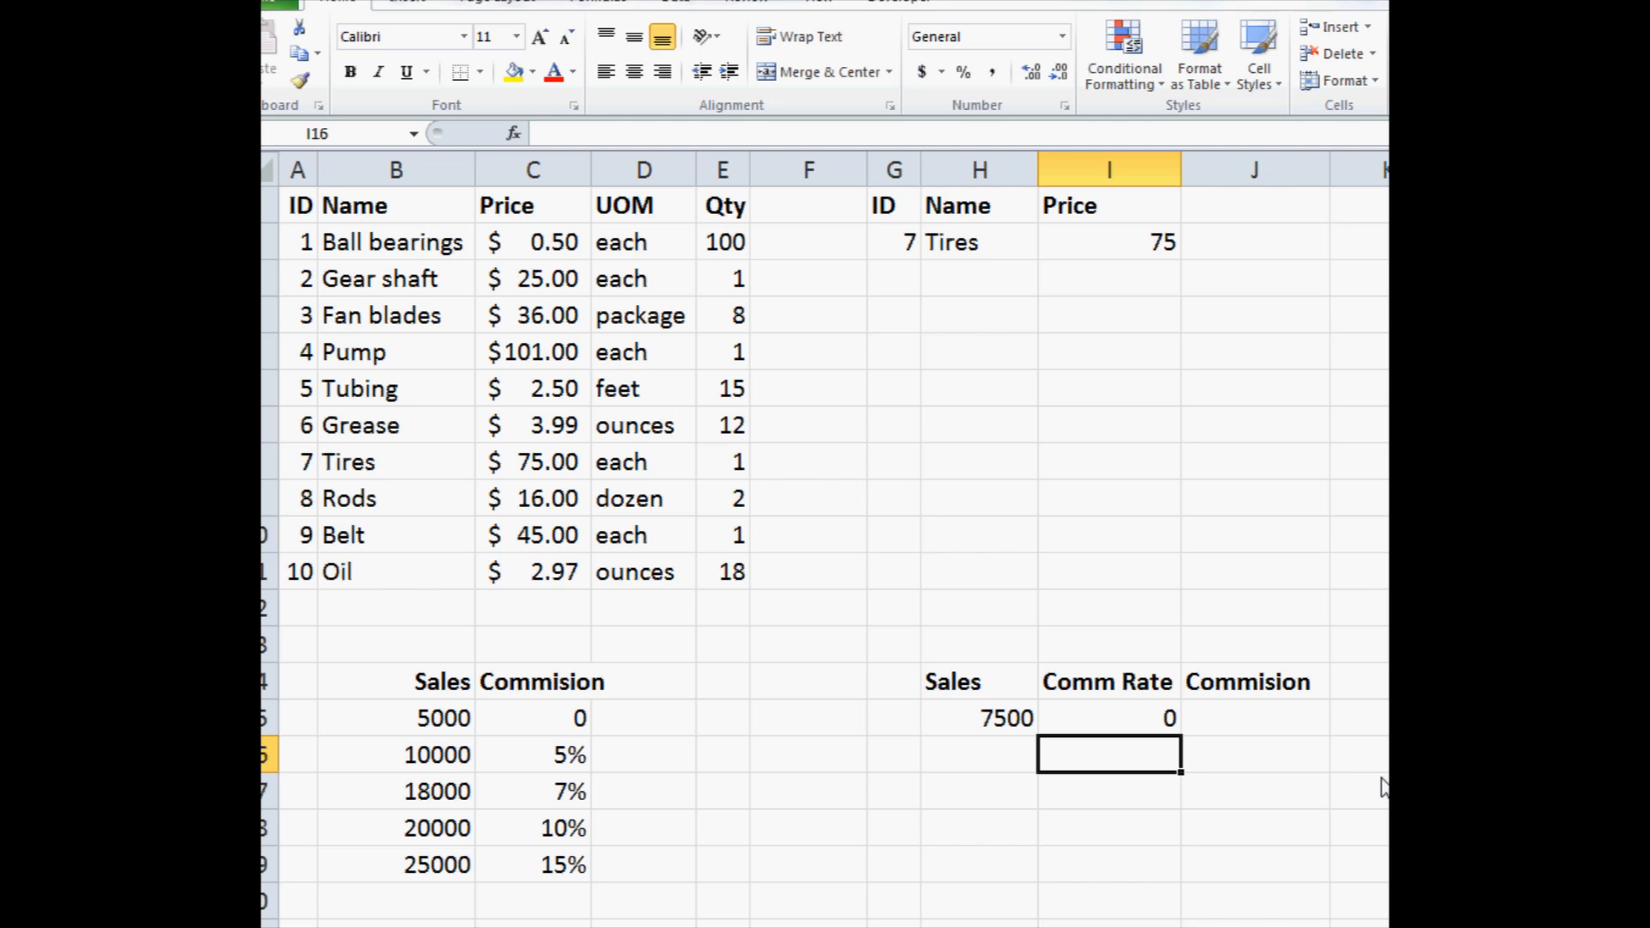
Enter =H15*I15 in J15 to calculate the commission from the sales amount and commission rate
key("Up")
key("Right")
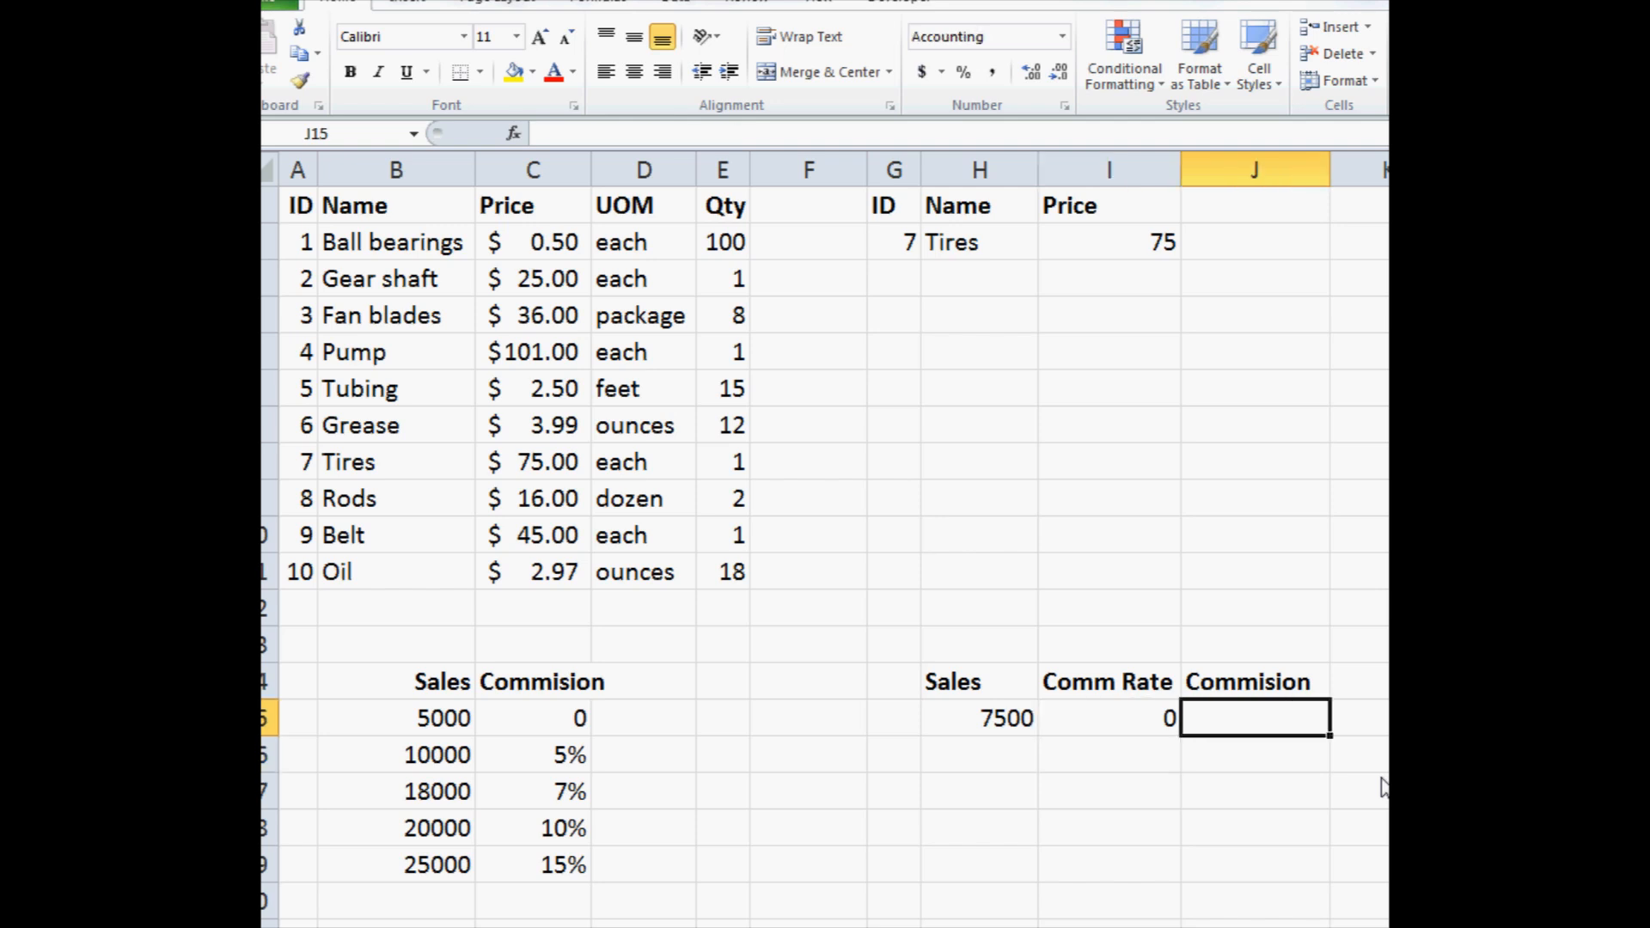
type("=")
key("Left")
key("Left")
type("*")
key("Left")
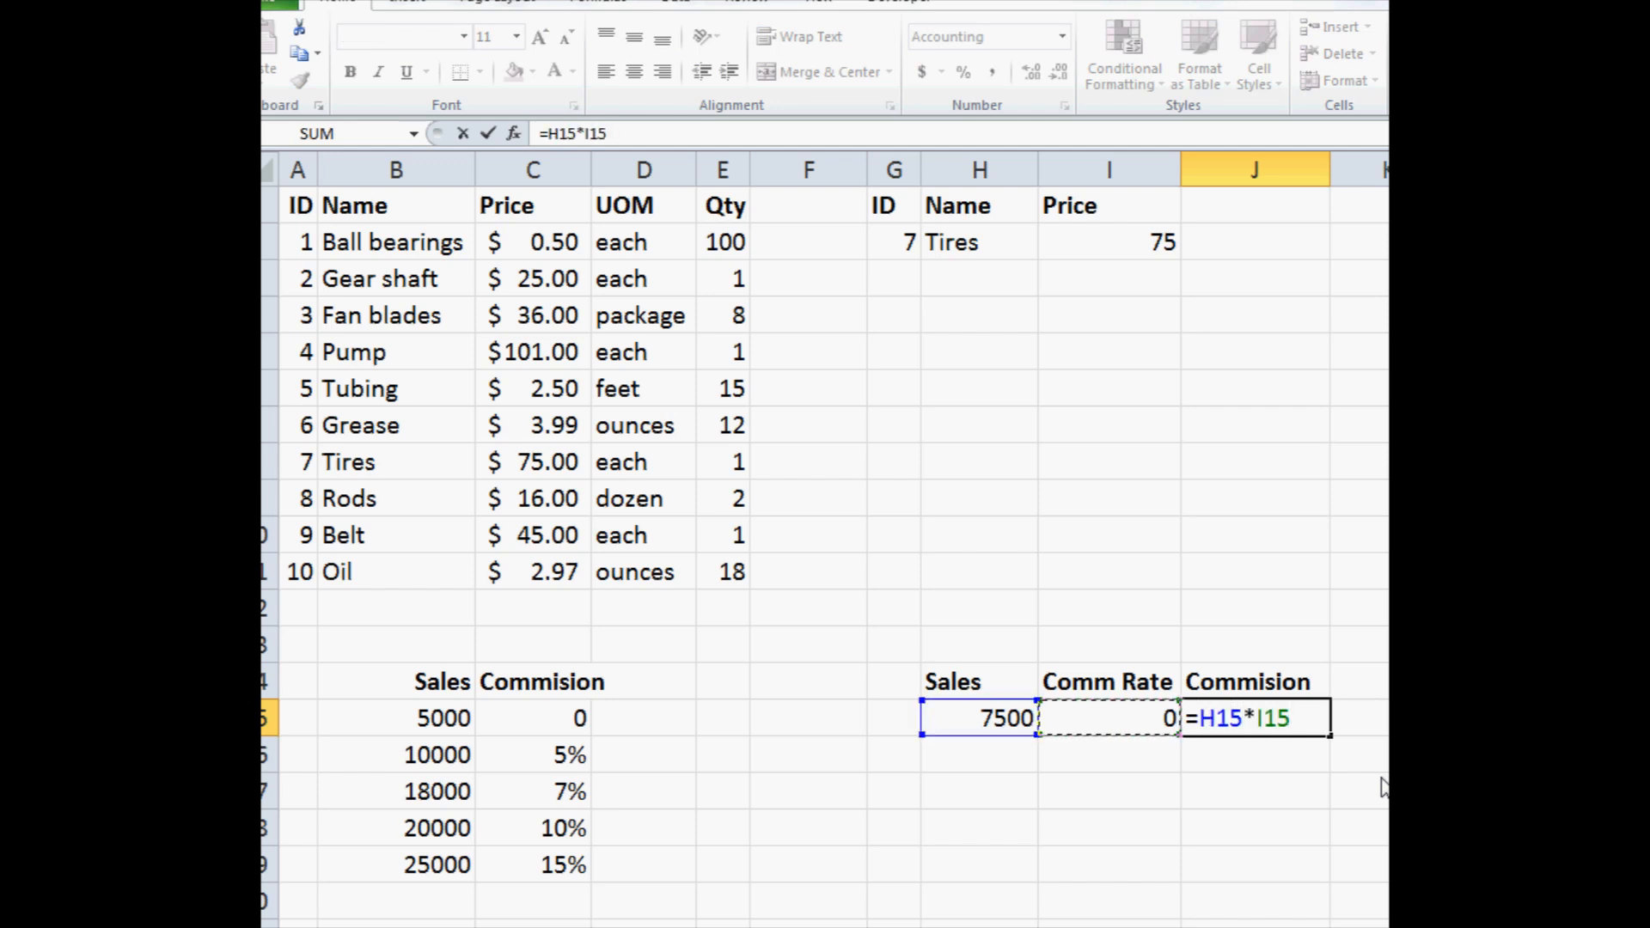
key("Return")
Change the sales amount in H15 to 10000 to test a value exactly matching a rate table threshold
key("Up")
key("Left")
key("Left")
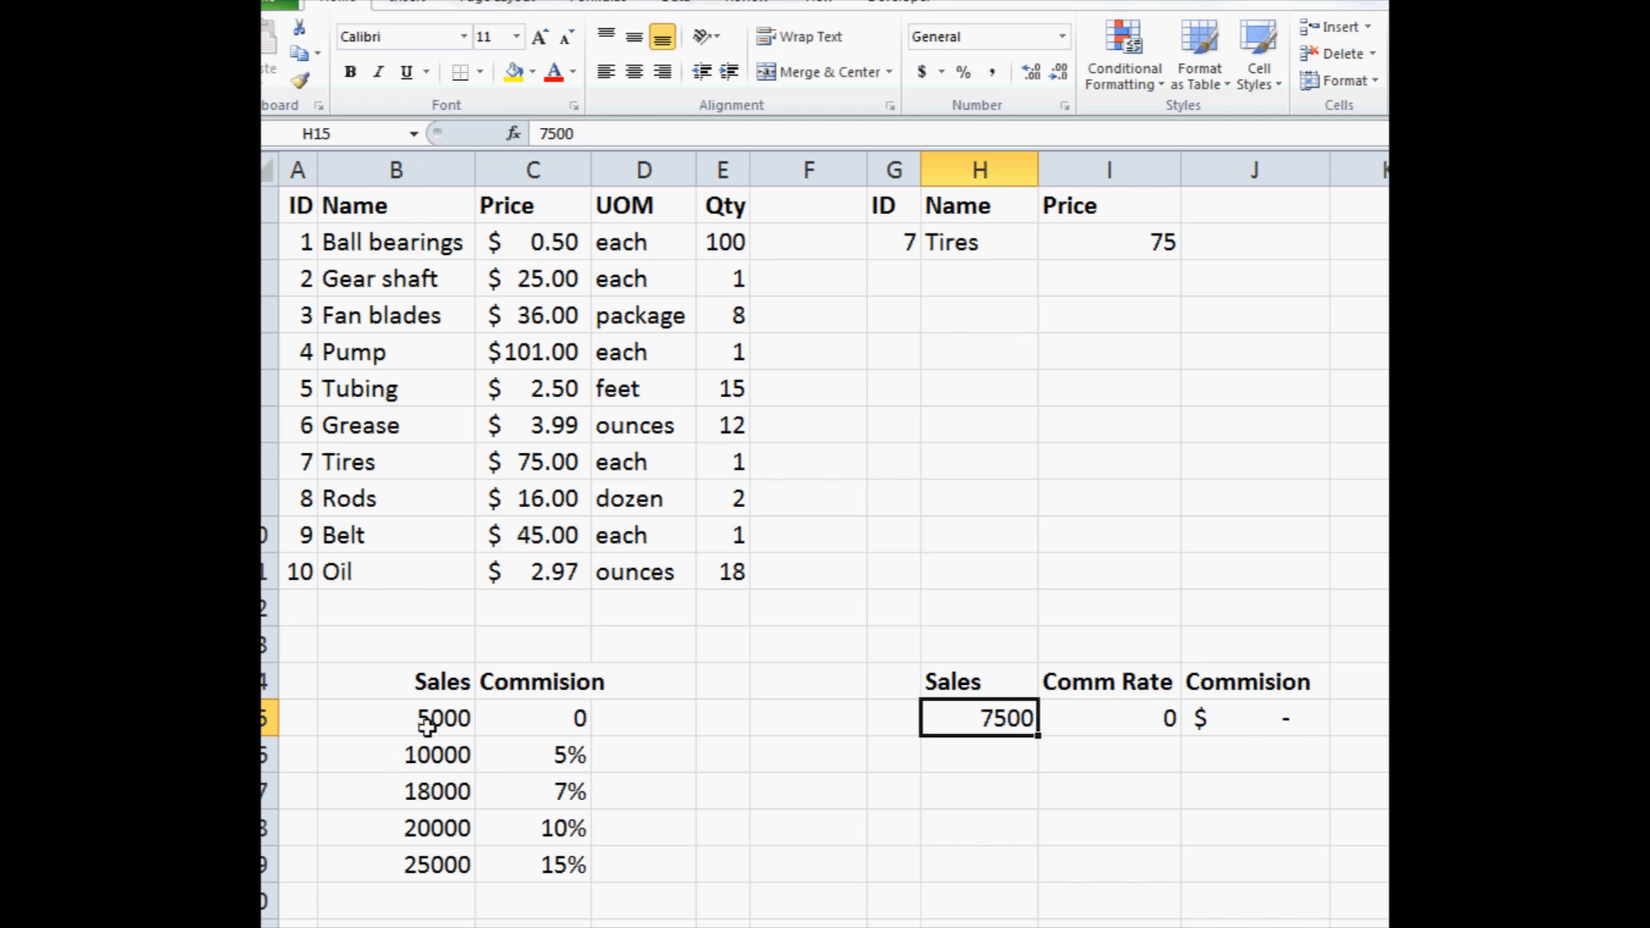
type("10000")
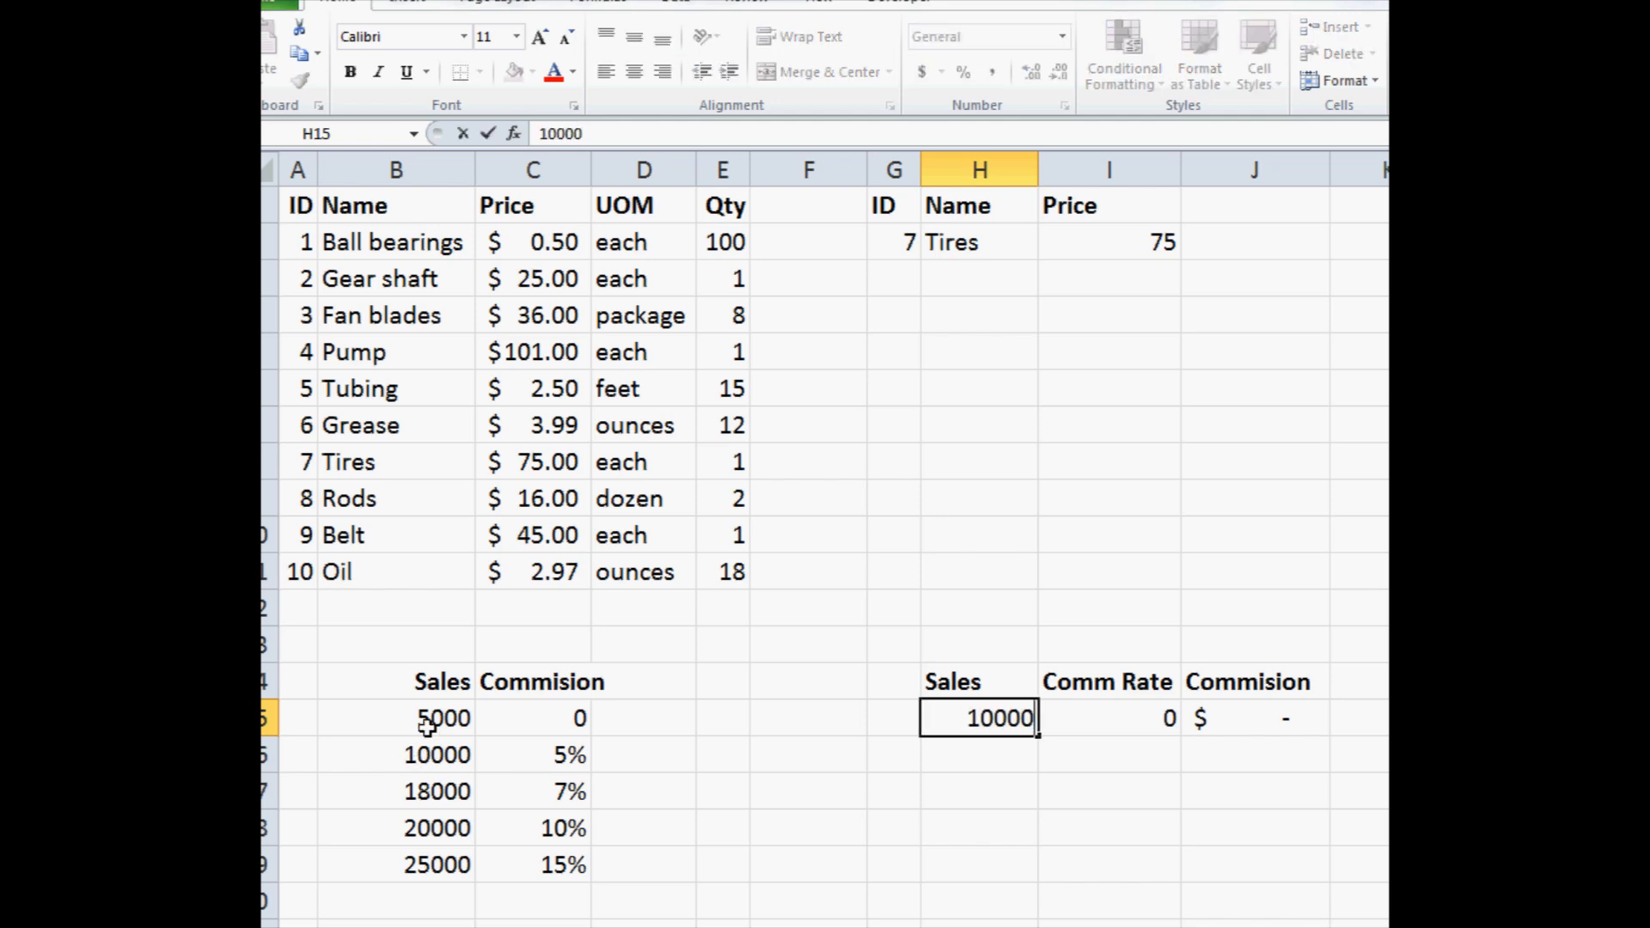
key("Return")
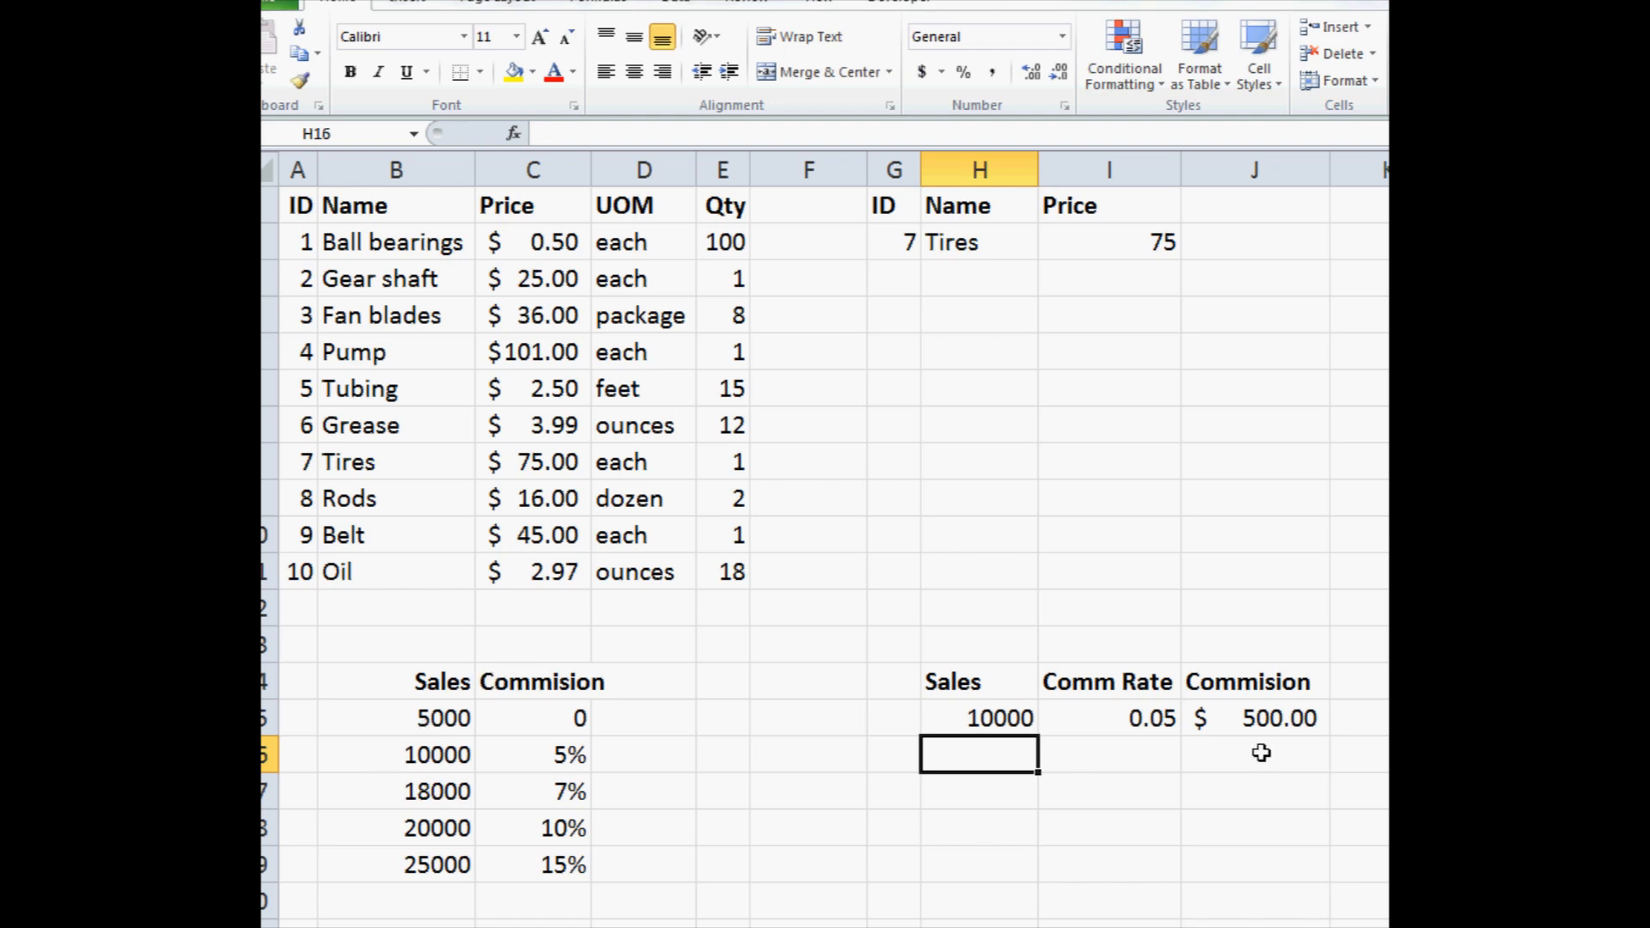
Set the sales amount in H15 to 15000 to test a value between two rate table thresholds
left_click(967, 717)
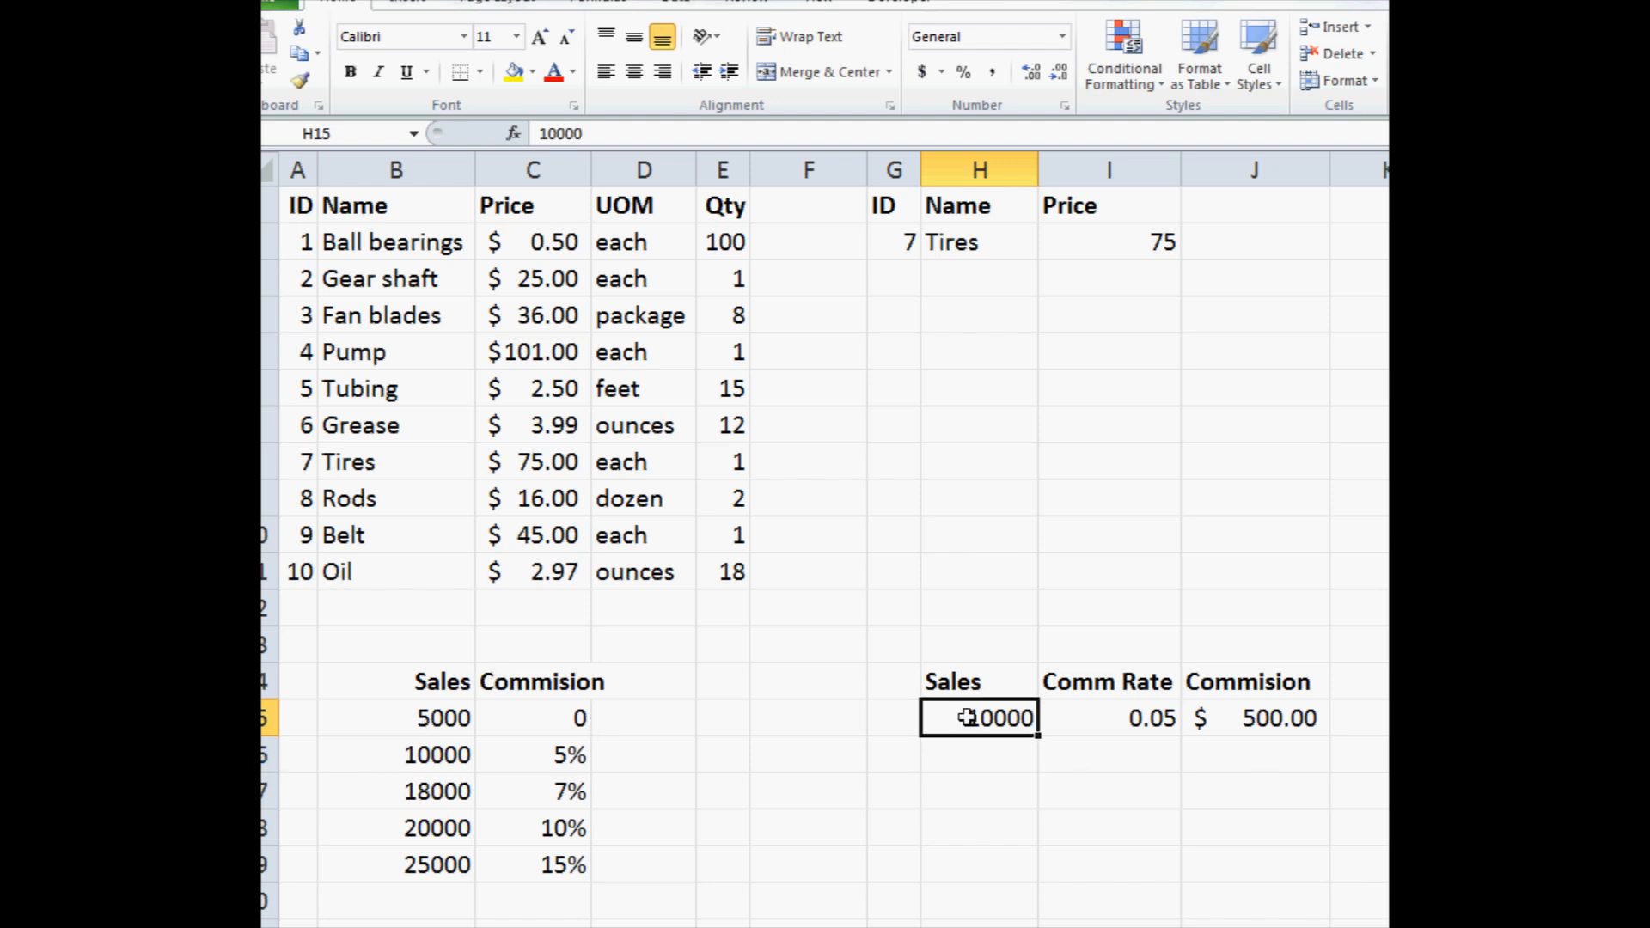
type("15000")
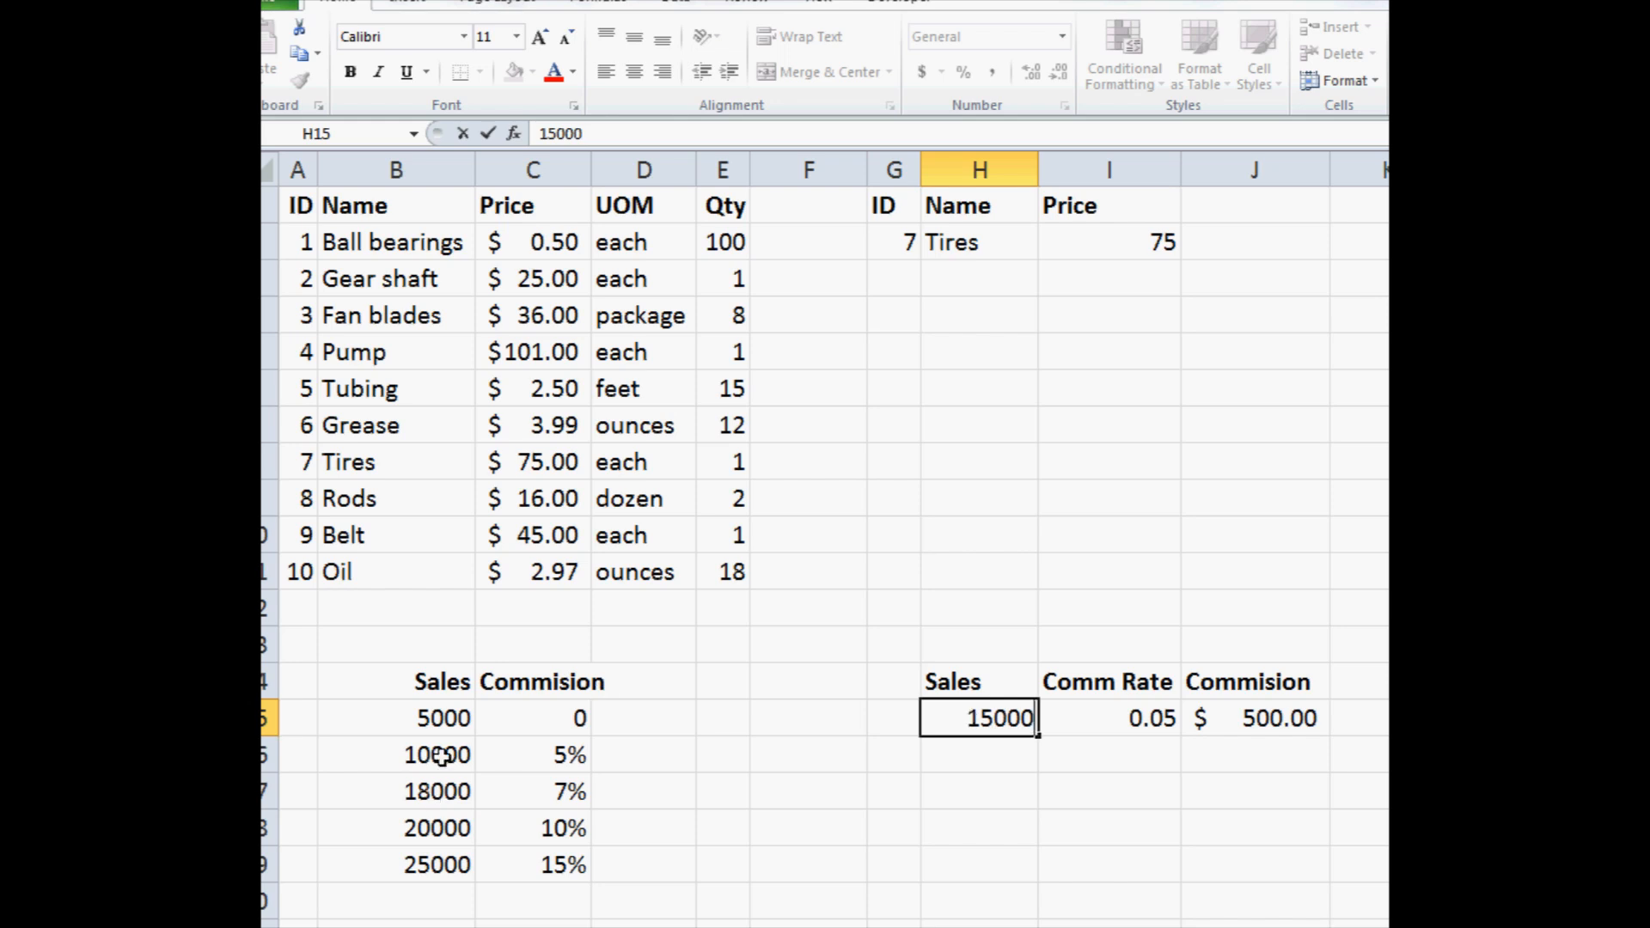
key("Return")
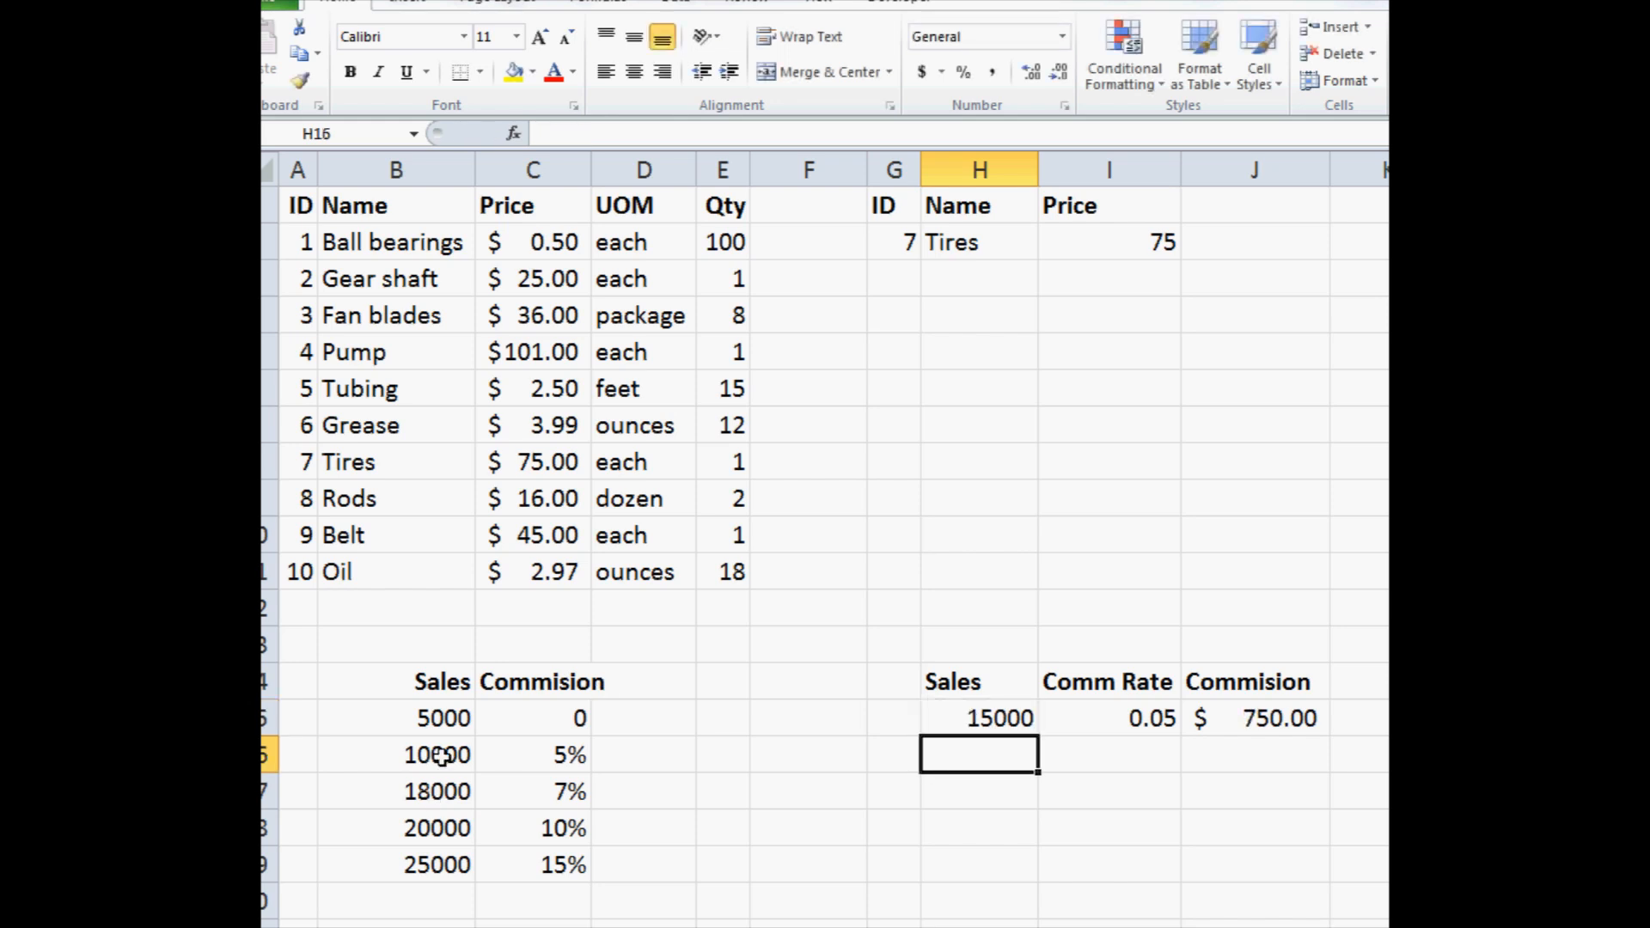
Set the sales amount in H15 to 30000 to test a value above the highest rate table threshold
left_click(967, 717)
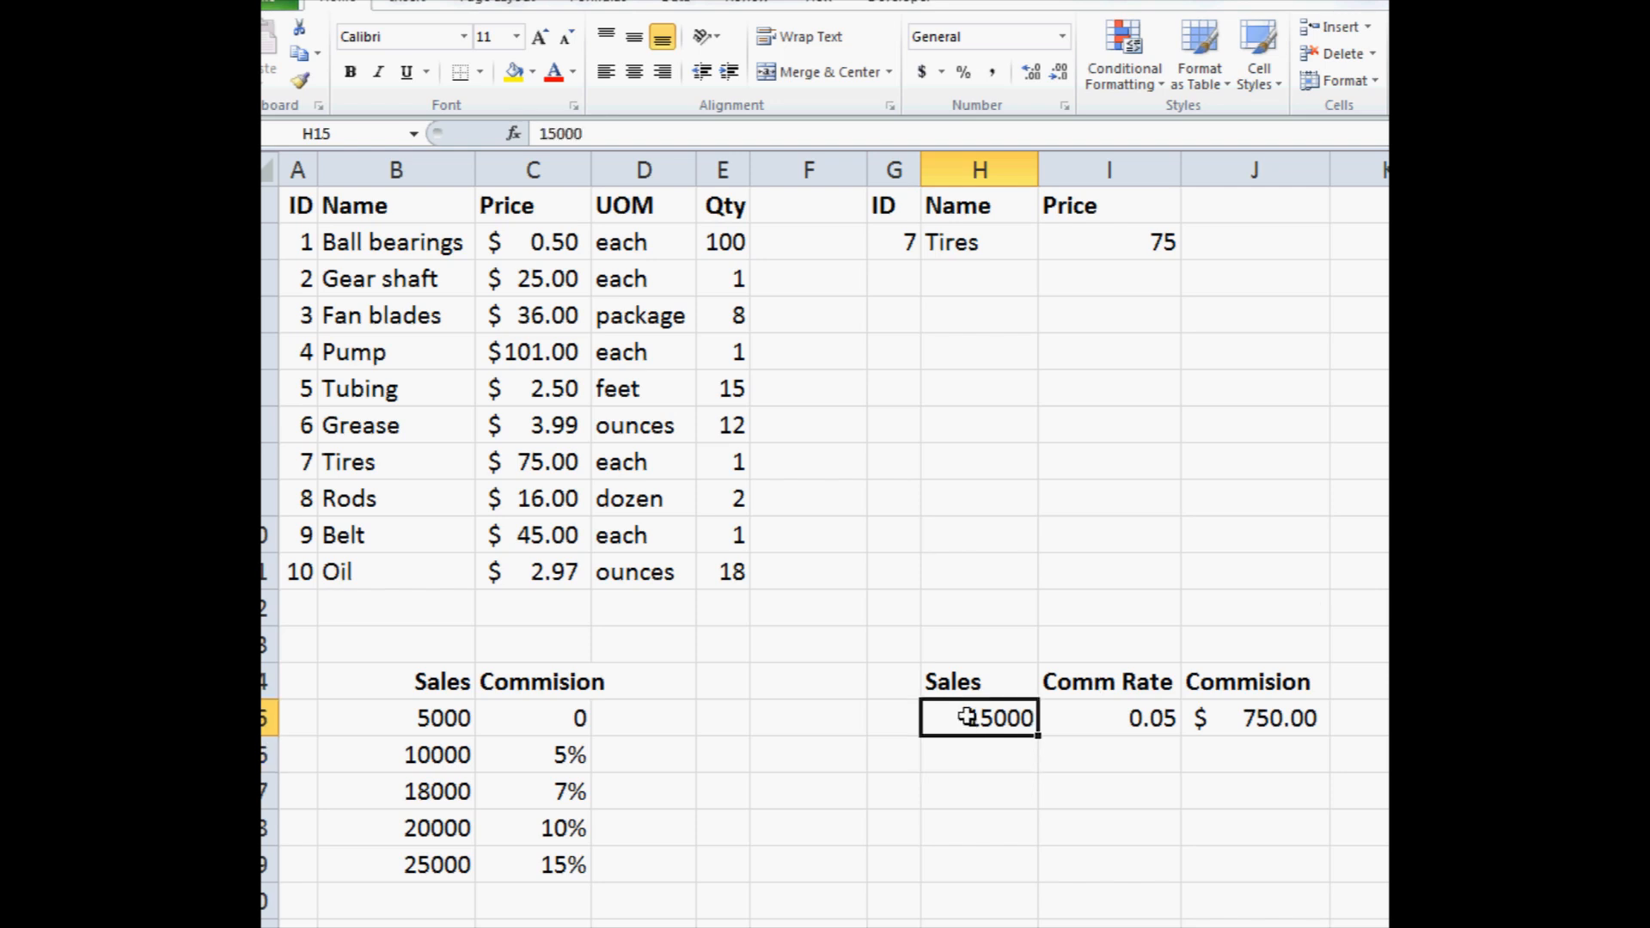
type("30000")
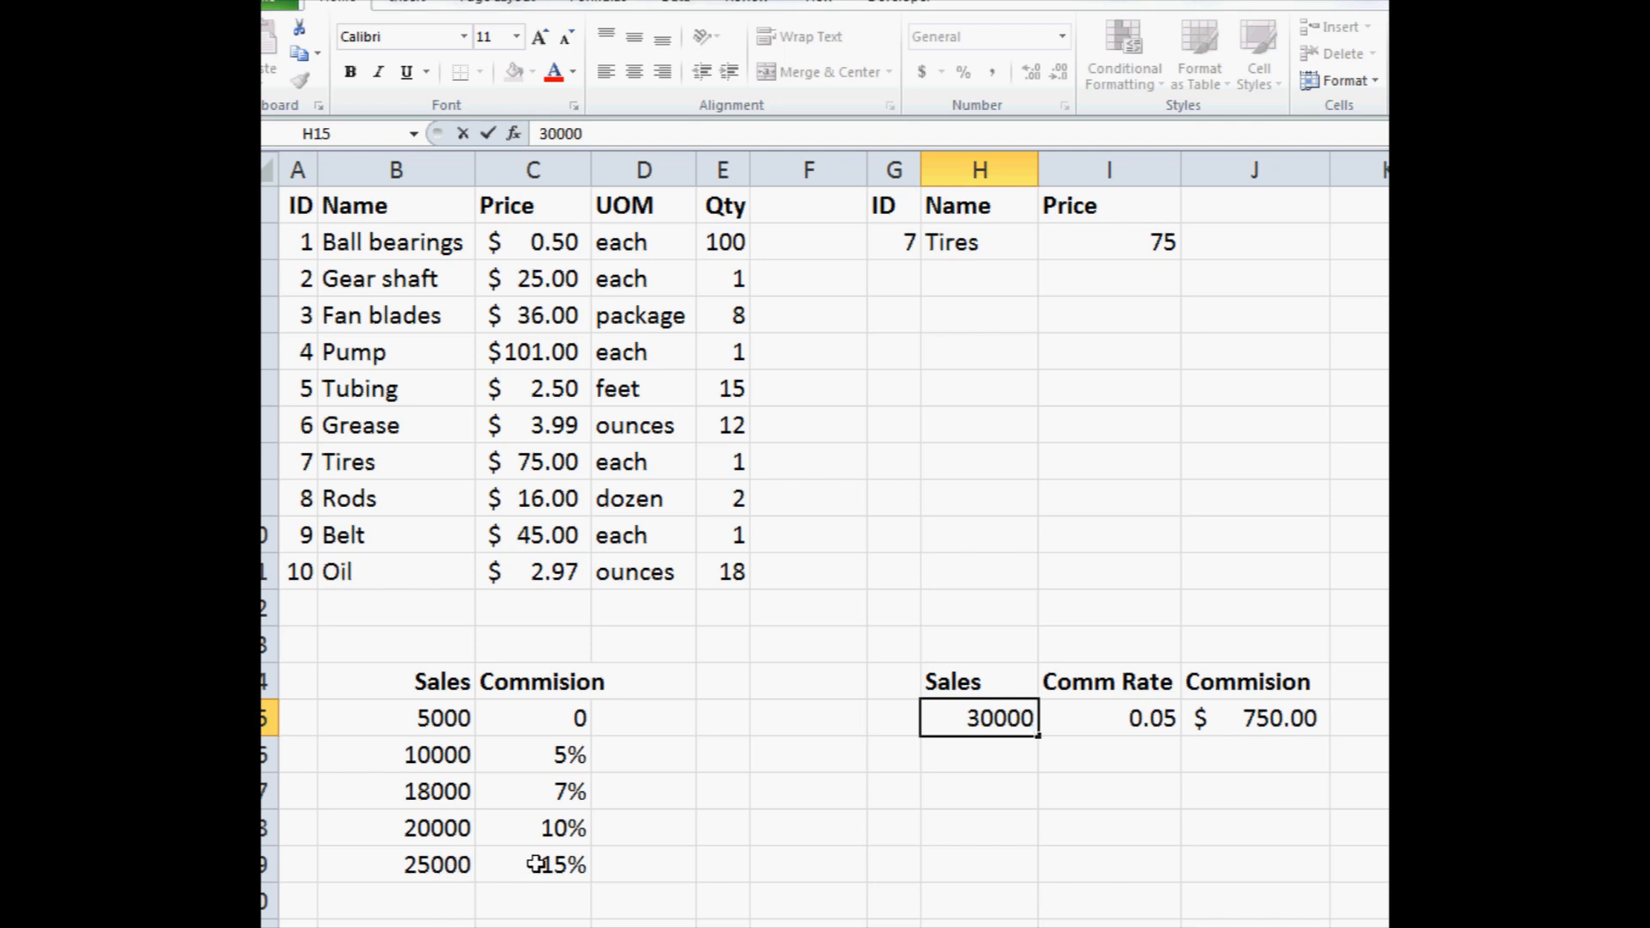
key("Return")
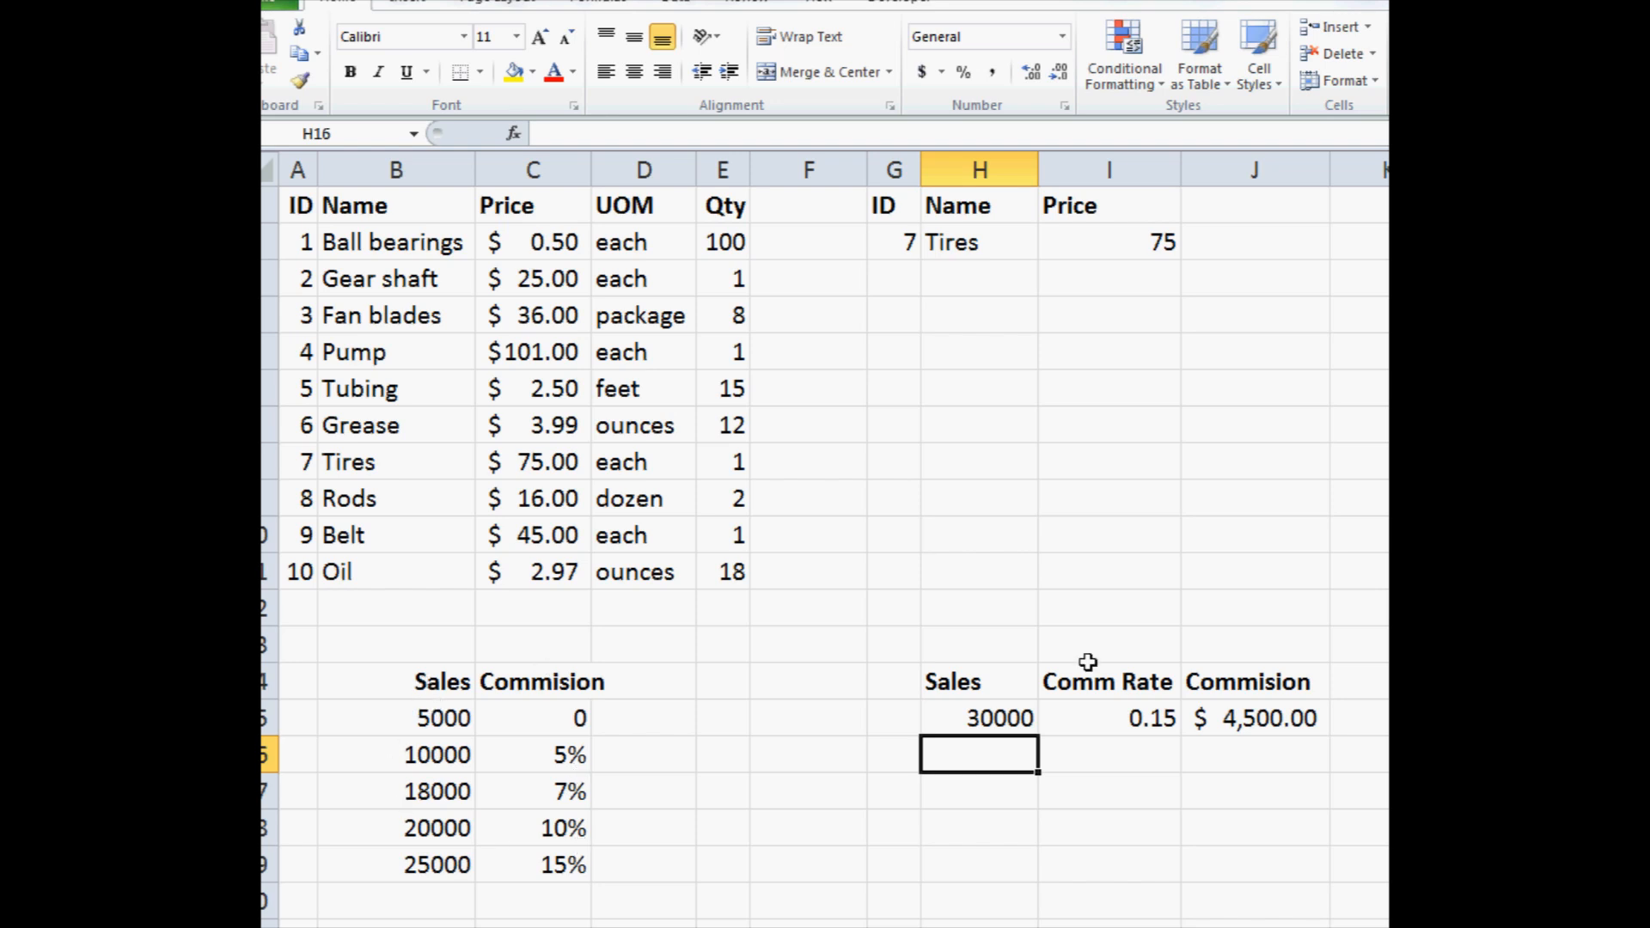
Examine the commission rate formula in I15 and its lookup table B15:C19, including the last sales threshold in B19
left_click(1131, 727)
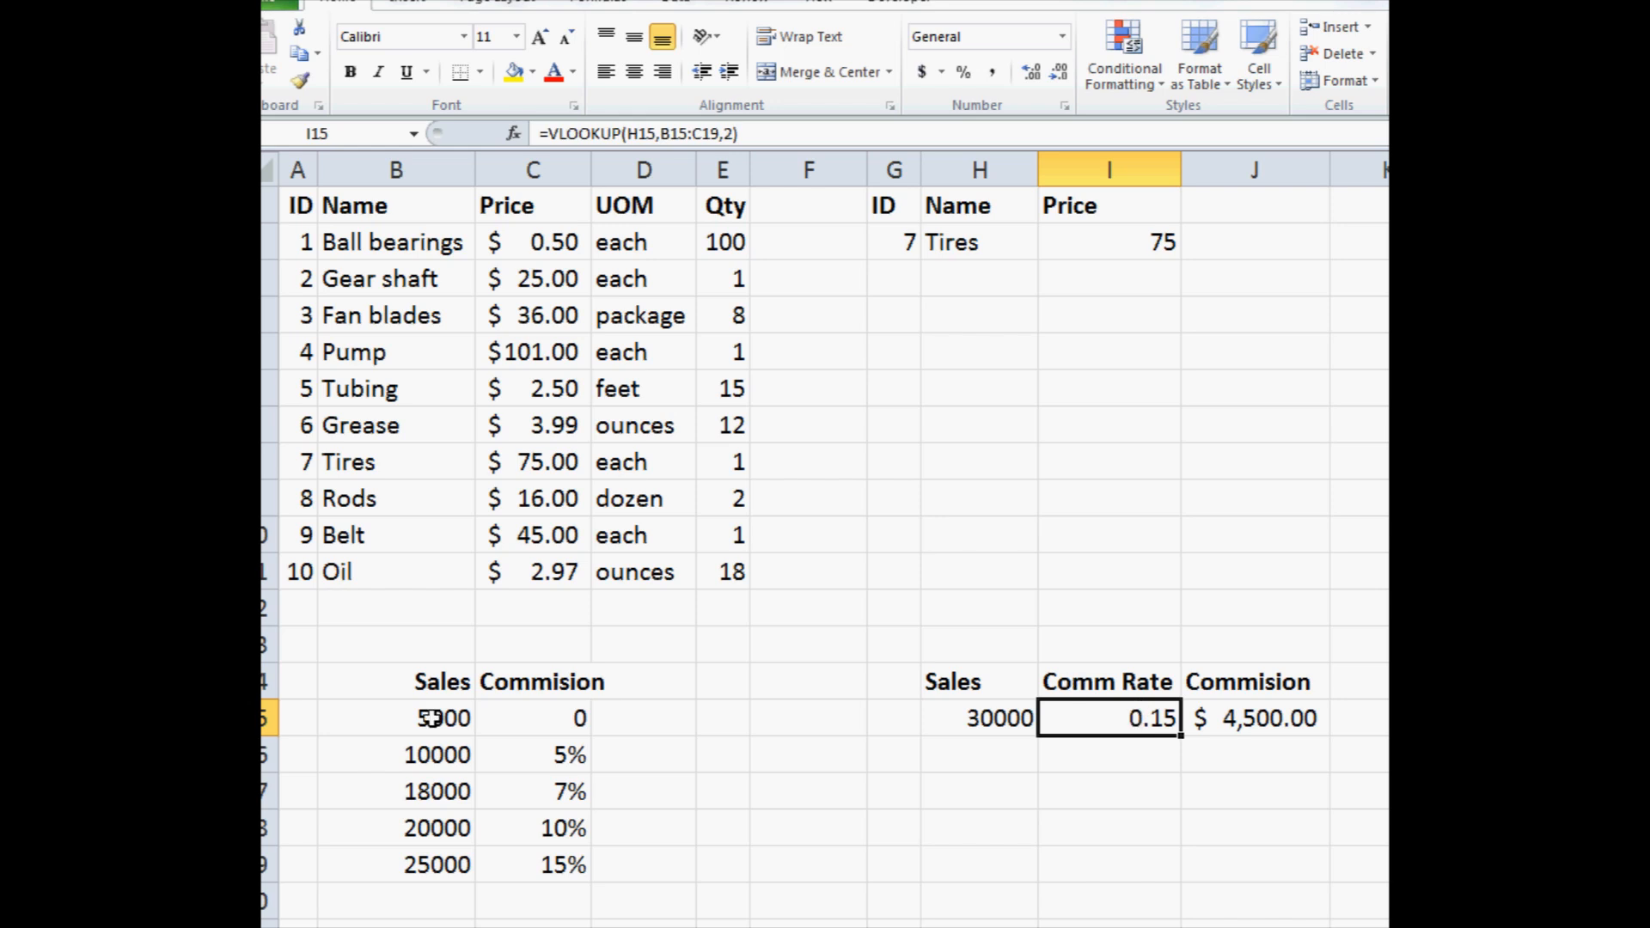
left_click_drag(443, 719, 557, 866)
left_click(448, 864)
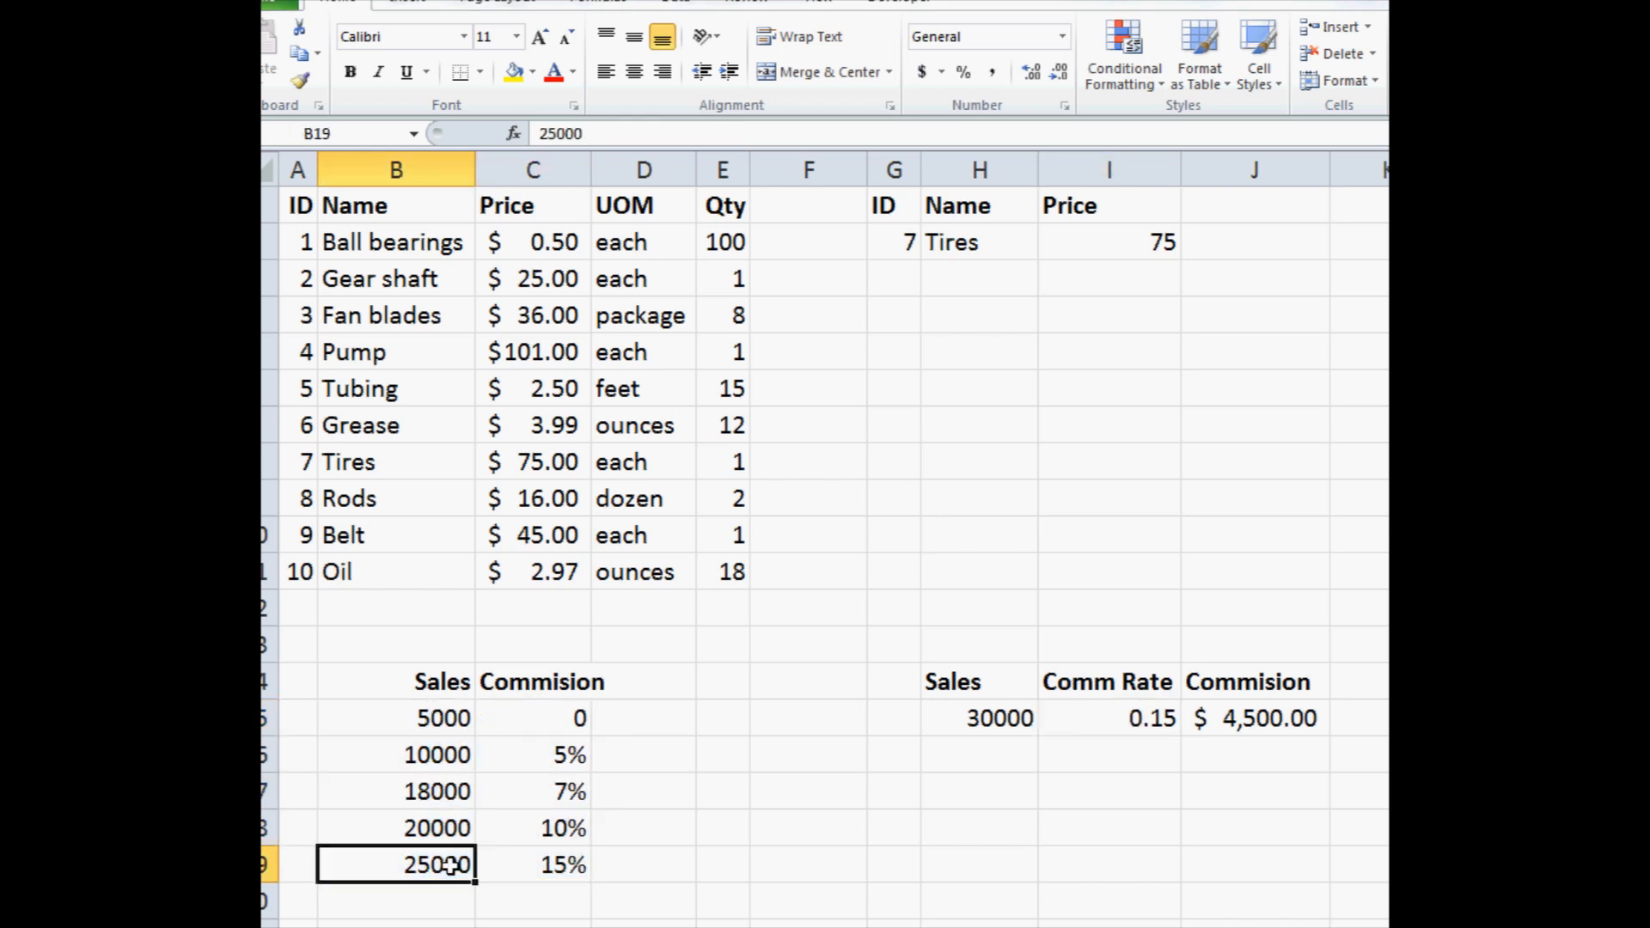